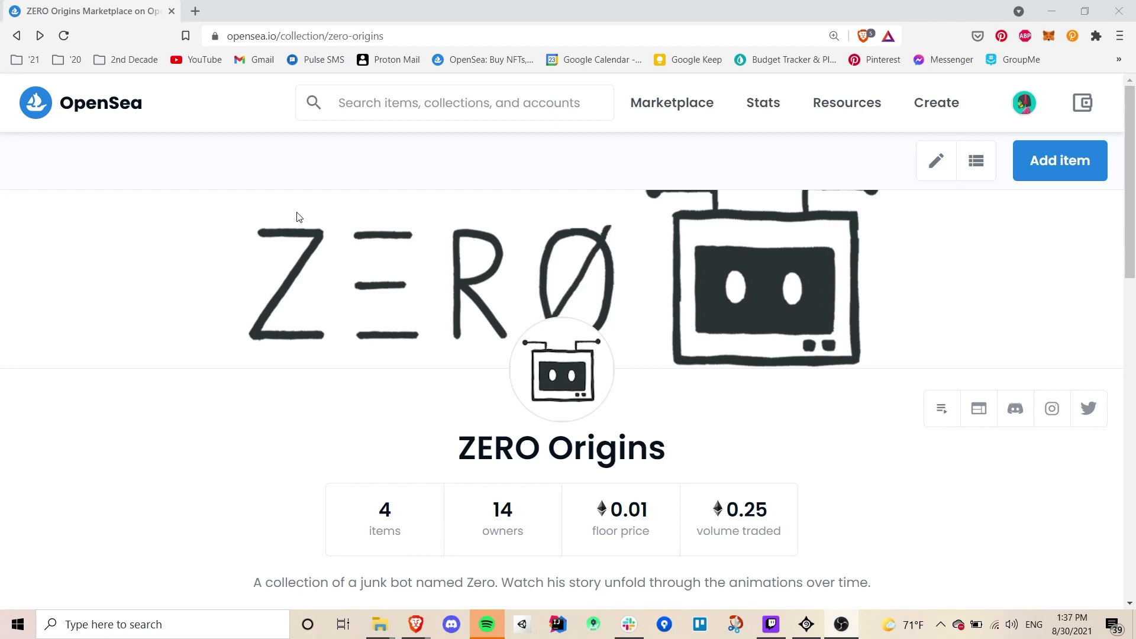
Step: Start a new item in the ZERO Origins collection and upload the "final (animated)" file as its media
click(1067, 176)
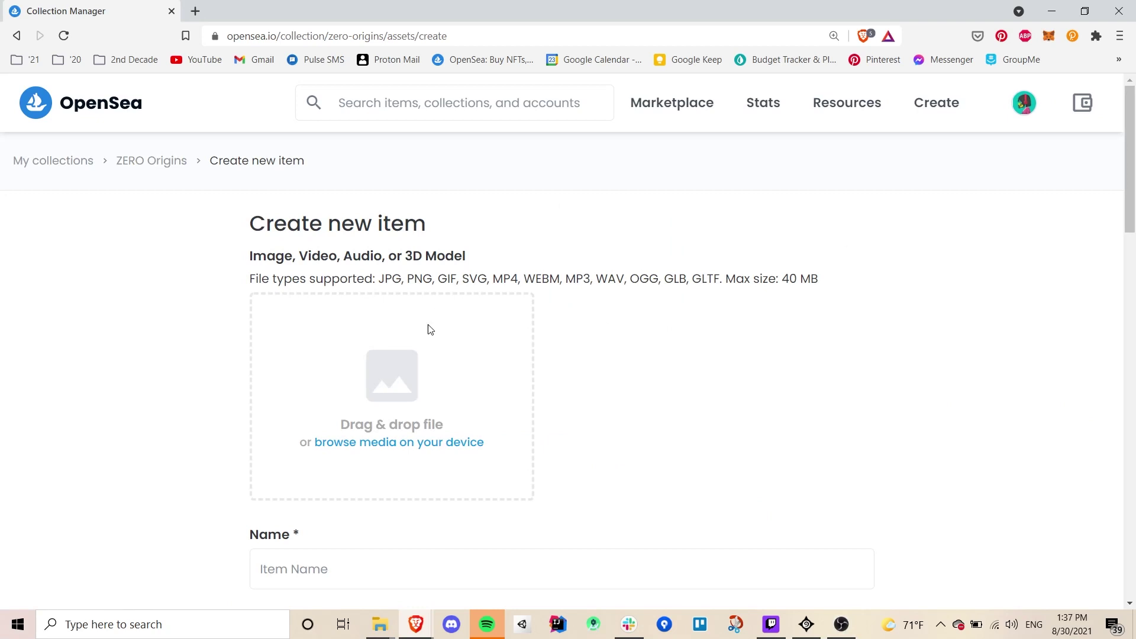
click(411, 359)
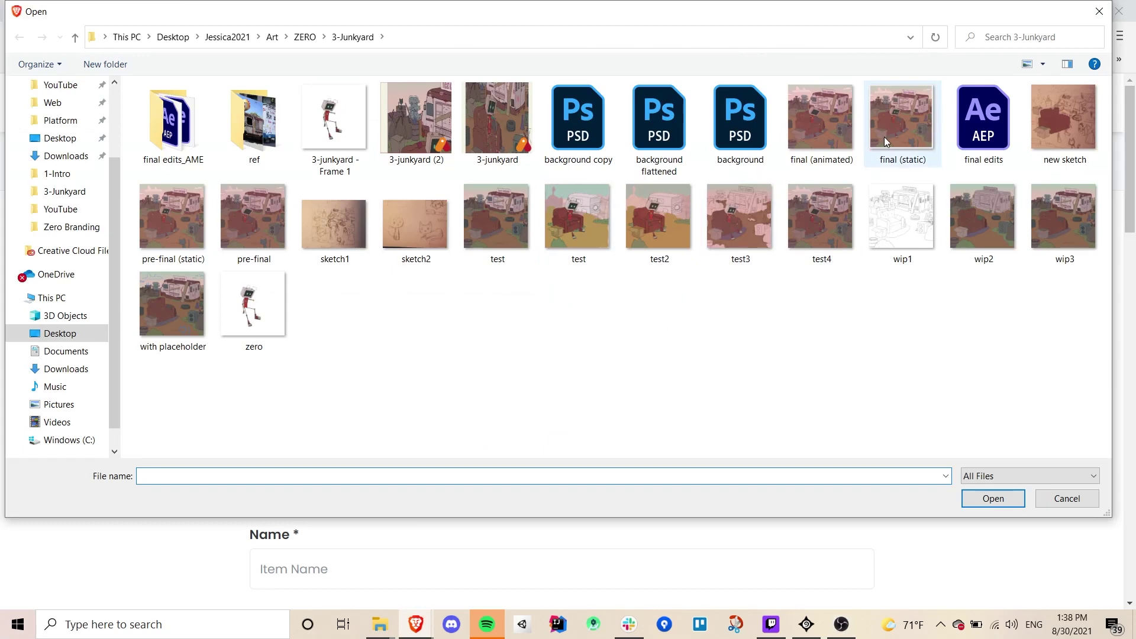
click(840, 138)
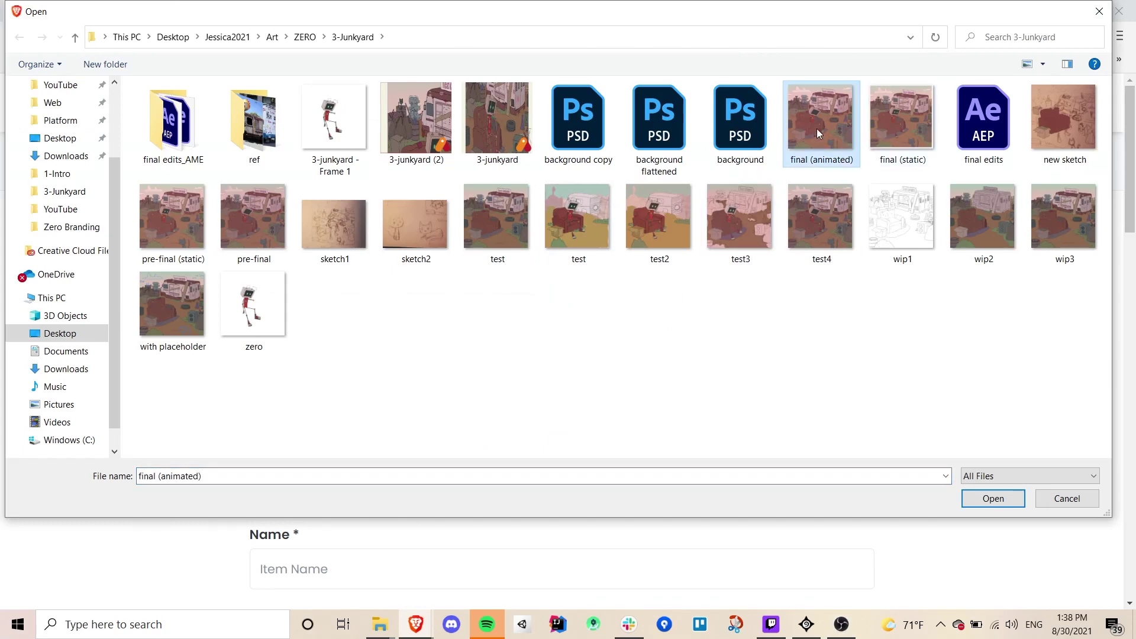
double_click(819, 133)
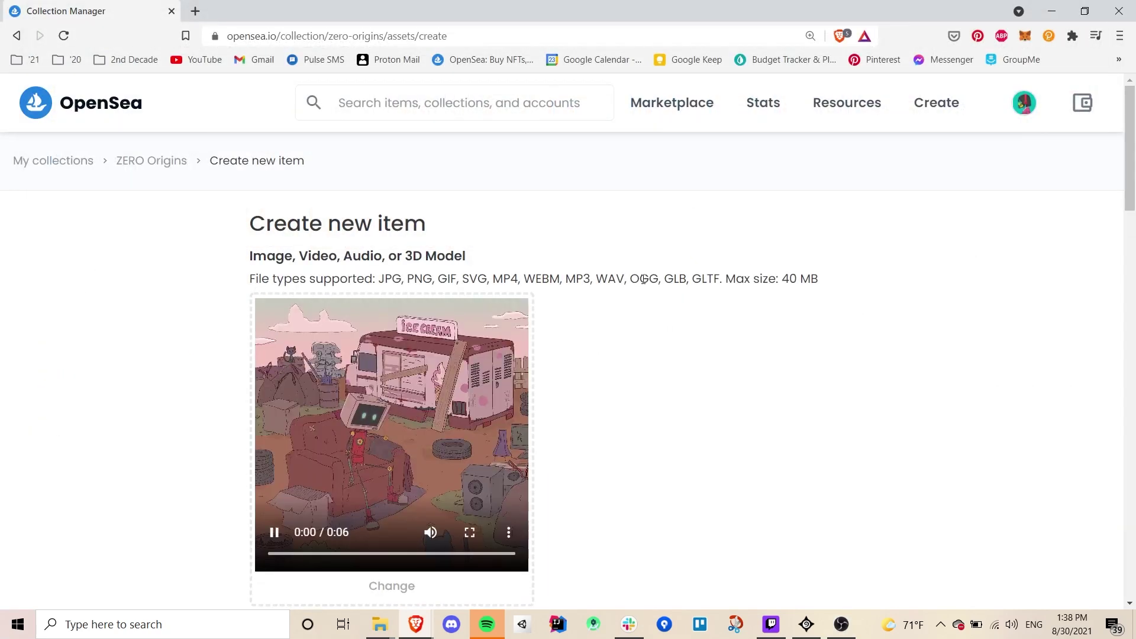
Step: Upload "pre-final (static)" from the 3-Junkyard folder as the item's preview image
scroll(648, 286, down, 1)
scroll(648, 286, down, 4)
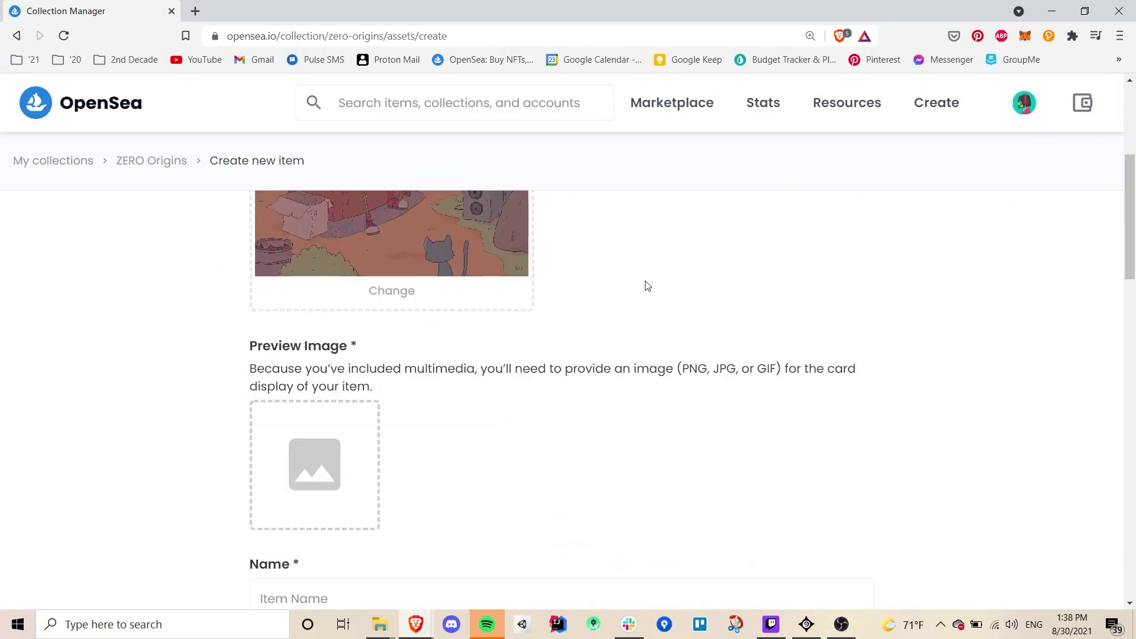
click(306, 457)
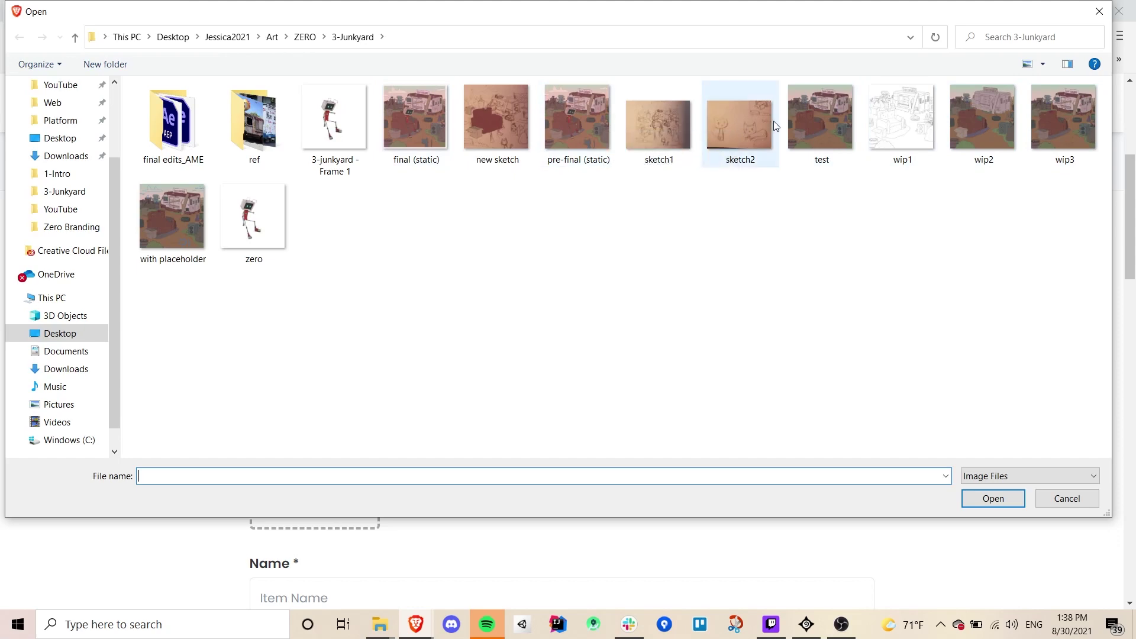
double_click(573, 116)
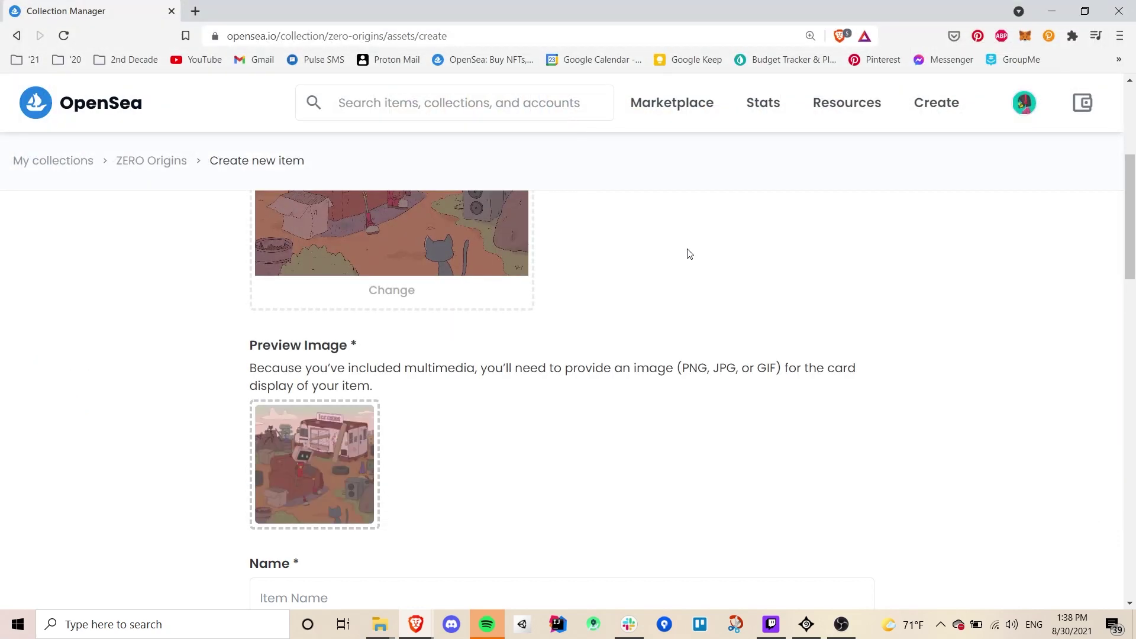
Step: Name the item "ZERO Origins | Junkyard #002 (Animated)"
scroll(689, 252, up, 5)
scroll(688, 253, down, 4)
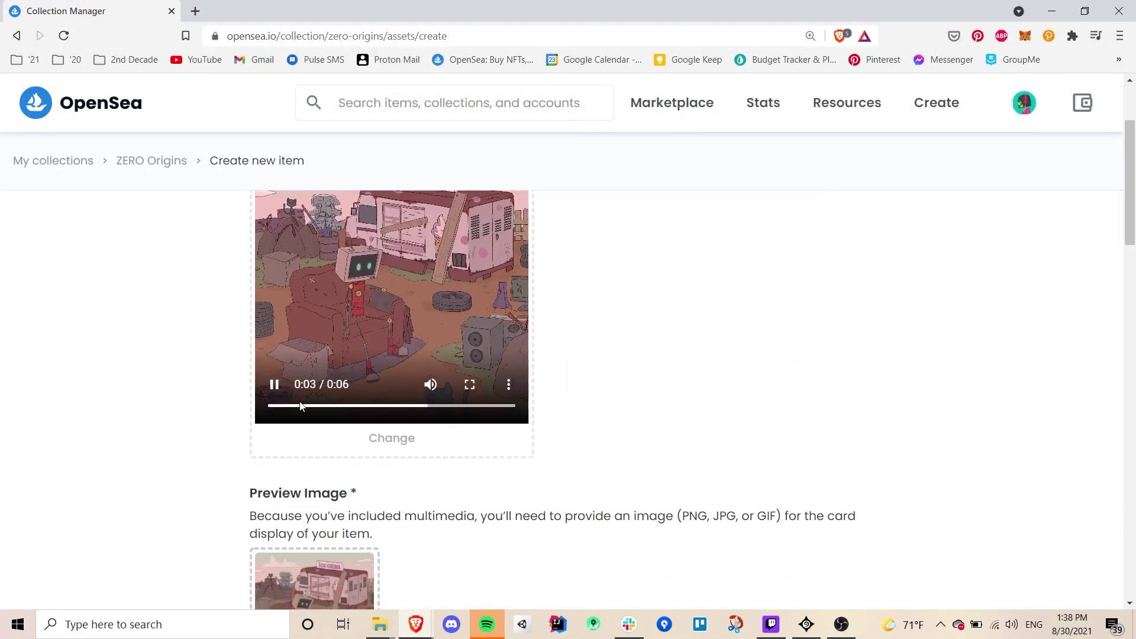
scroll(522, 374, down, 2)
scroll(443, 403, down, 2)
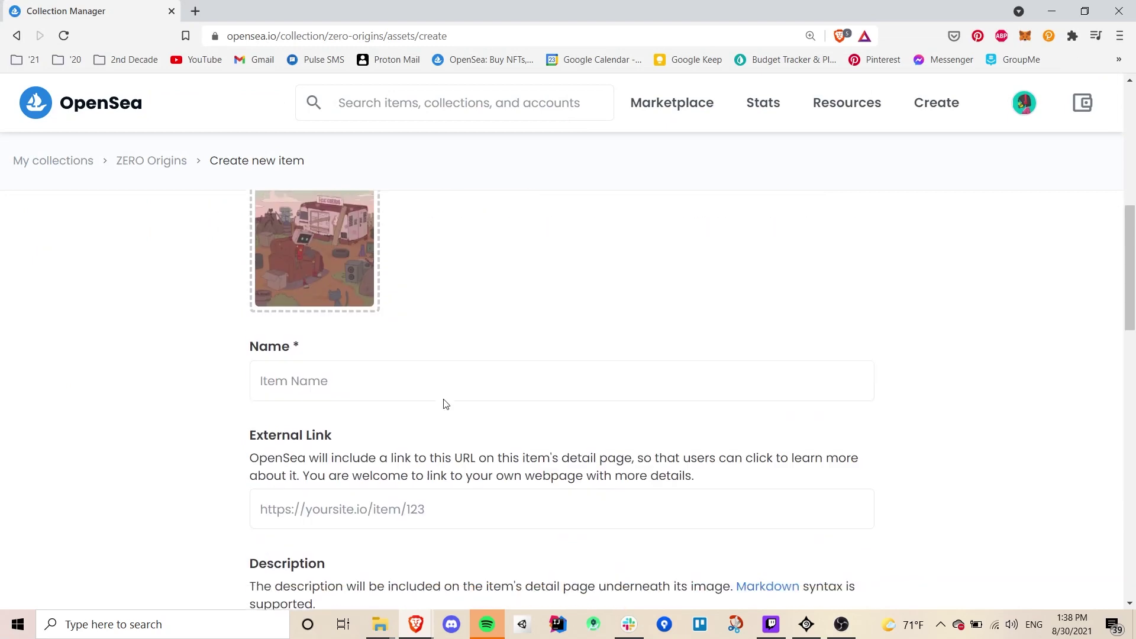
click(368, 385)
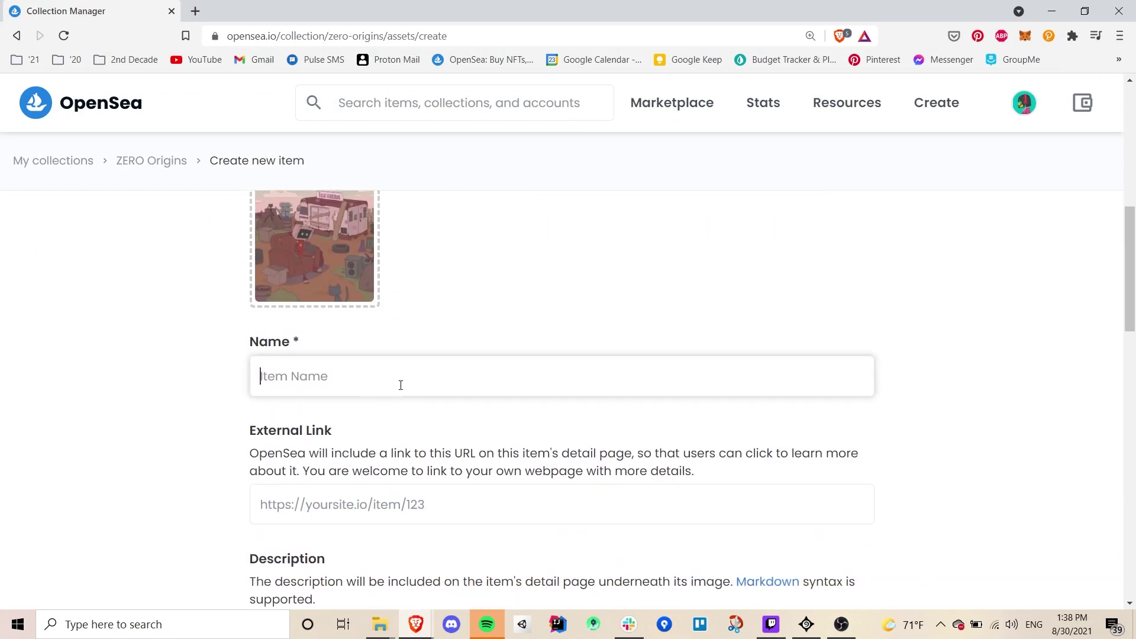
text(ZERO Origins | Yo-yo #001 (Animated))
key(BackSpace)
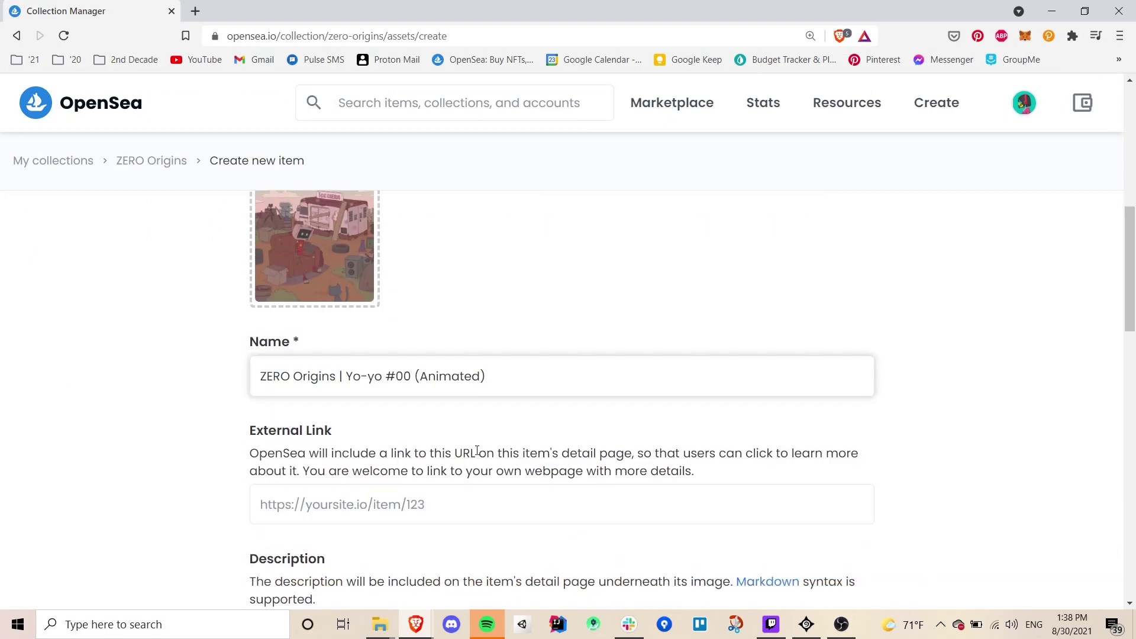
text(2)
drag(383, 376, 347, 376)
text(Junkyard)
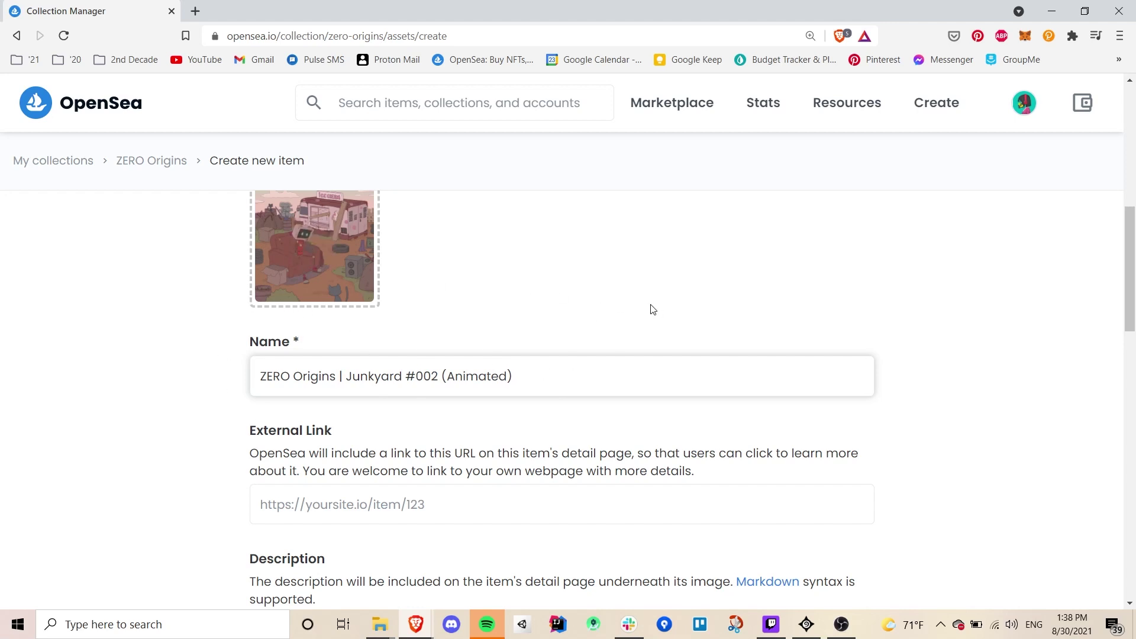
Step: Open the ZERO Origins collection in a separate browser tab and bring up its Junkyard #002 (Static) item for reference
scroll(652, 305, down, 1)
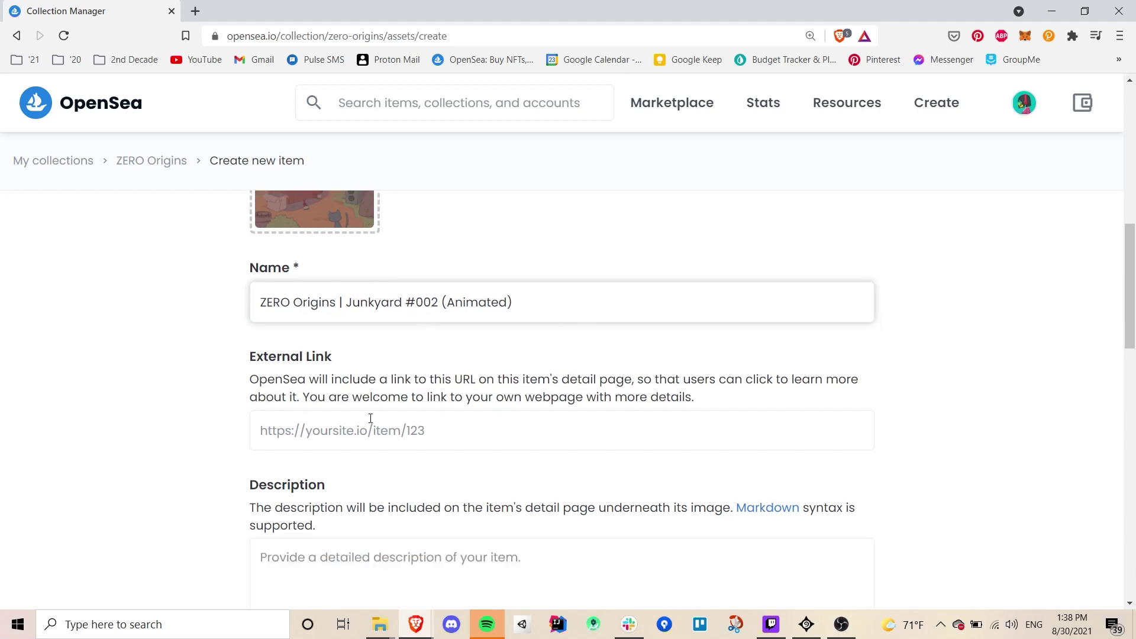
scroll(558, 319, down, 2)
click(407, 426)
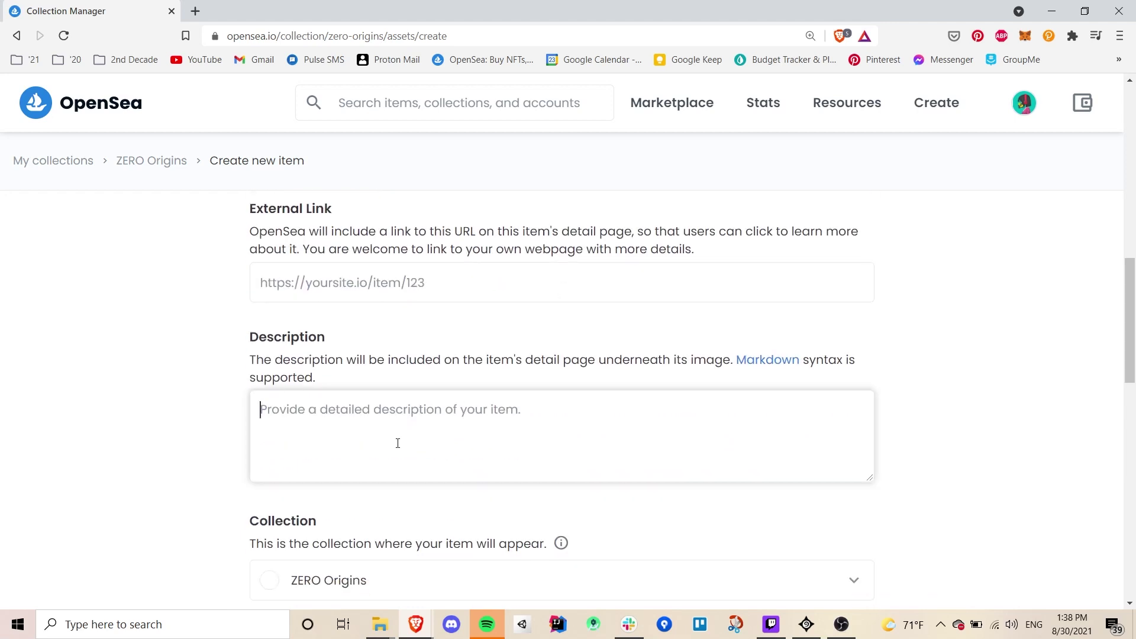
scroll(371, 256, up, 5)
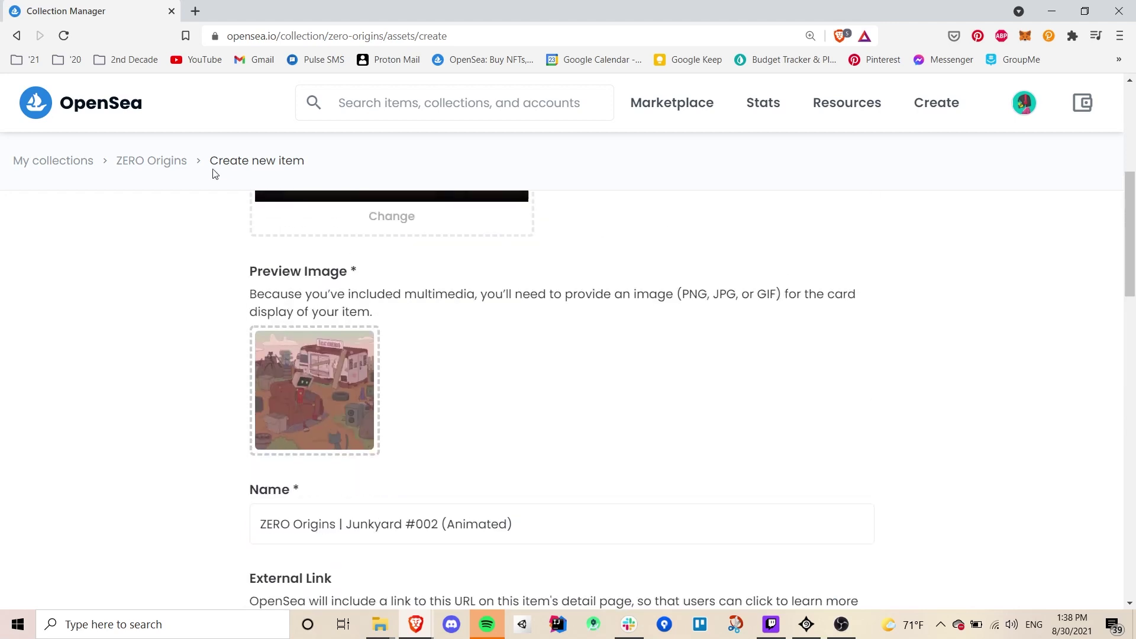
middle_click(139, 160)
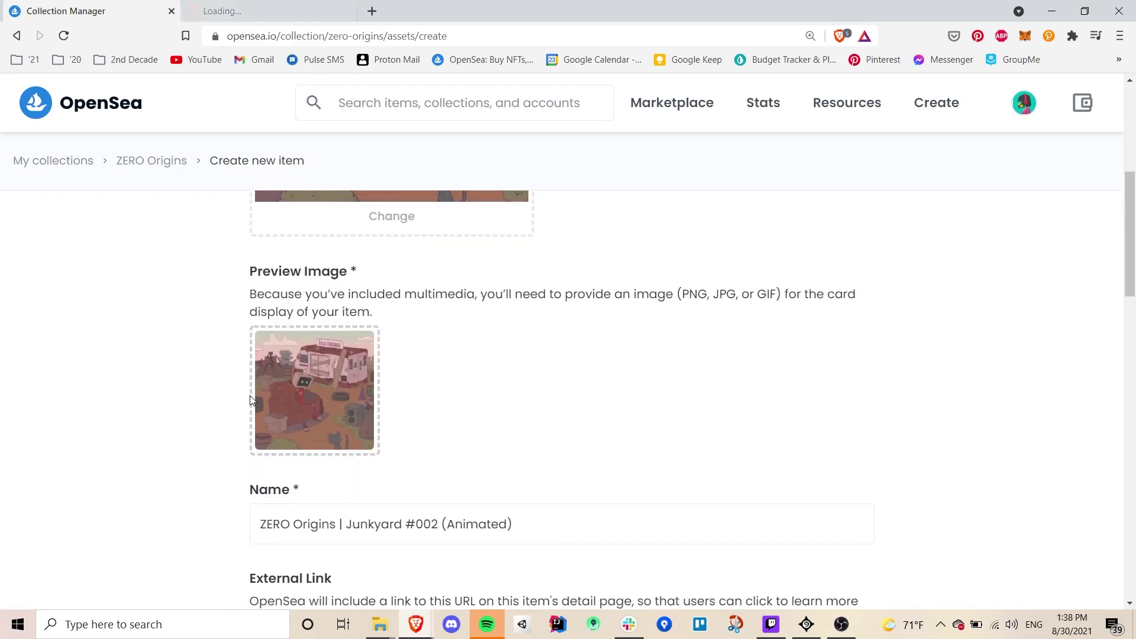
Step: Enter the item description "It seems that Zero has ended up in what looks like a junkyard. But how did he get here?"
scroll(256, 395, down, 5)
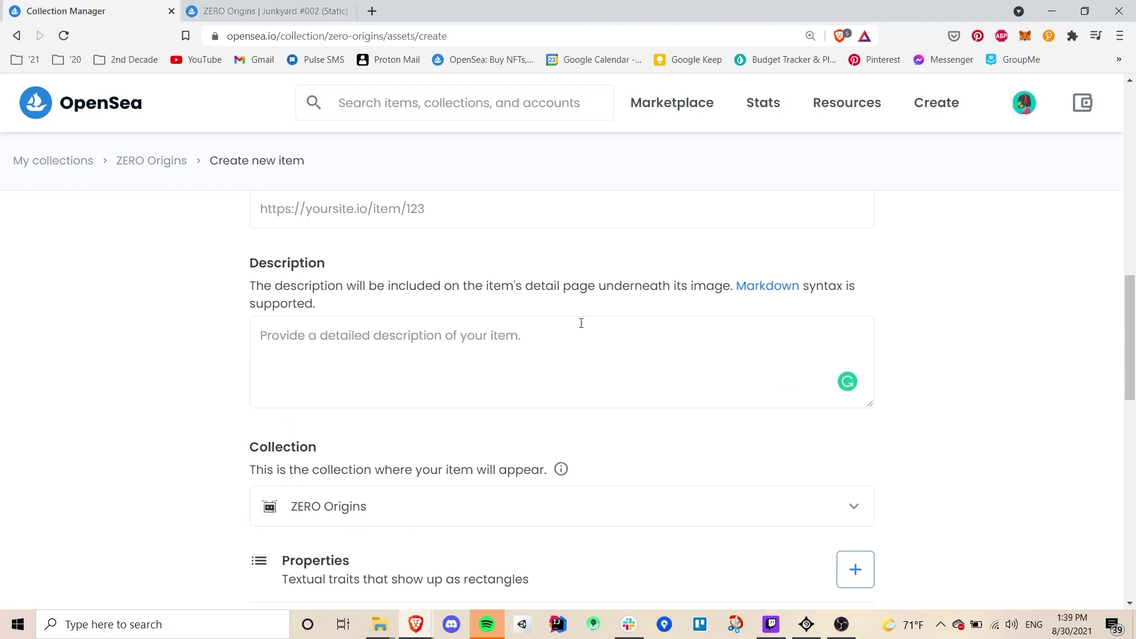
click(444, 355)
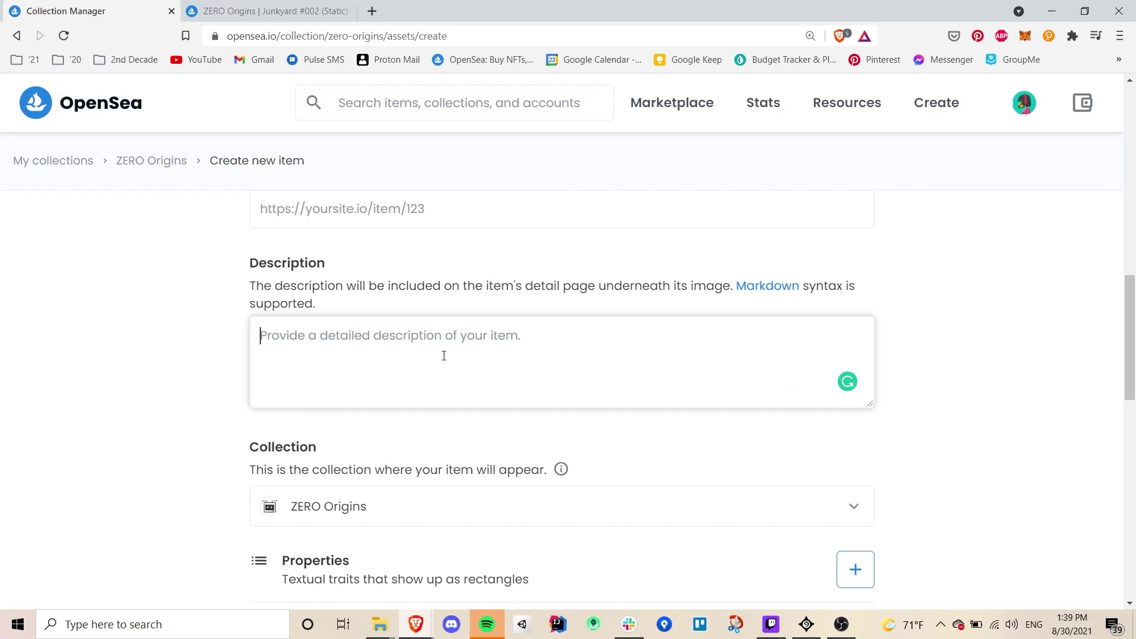
text(It seems that Zero has ended up in what looks like a junkyard. But how did he get here?)
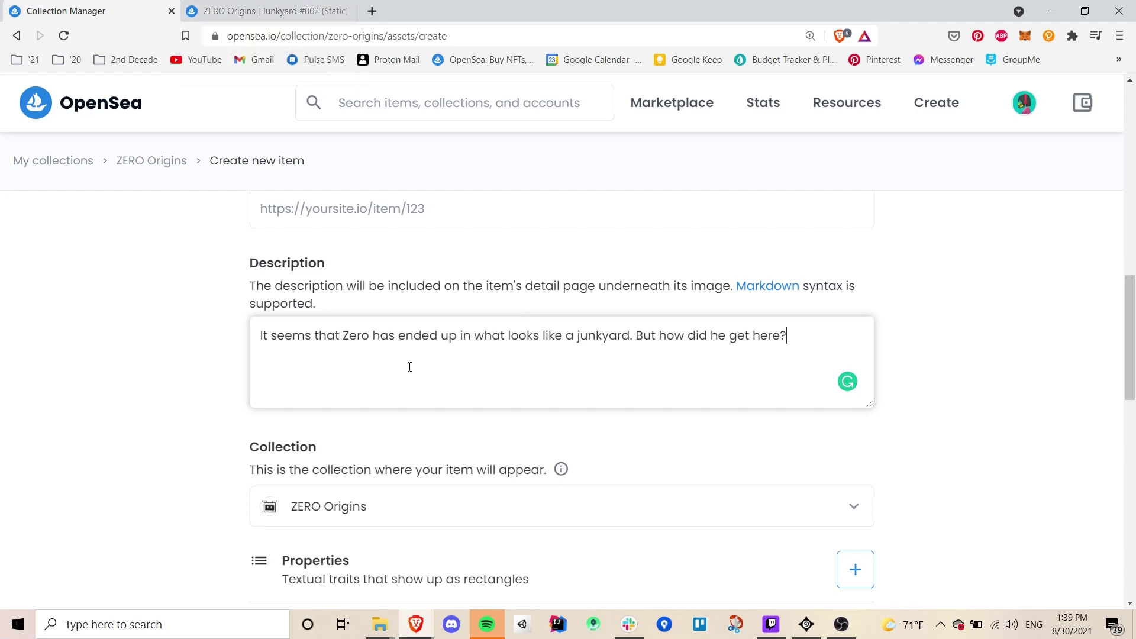
Step: Add a property of type "Image Type" with the name "Animated" to the item and save it
scroll(410, 367, down, 5)
scroll(591, 294, up, 2)
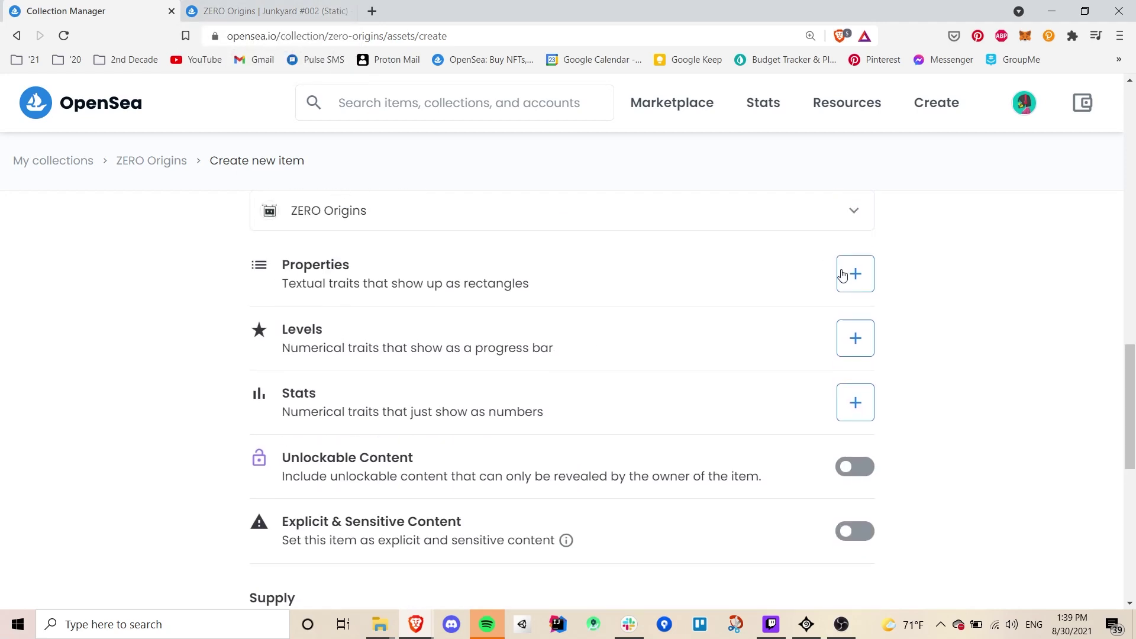
click(846, 269)
text(I)
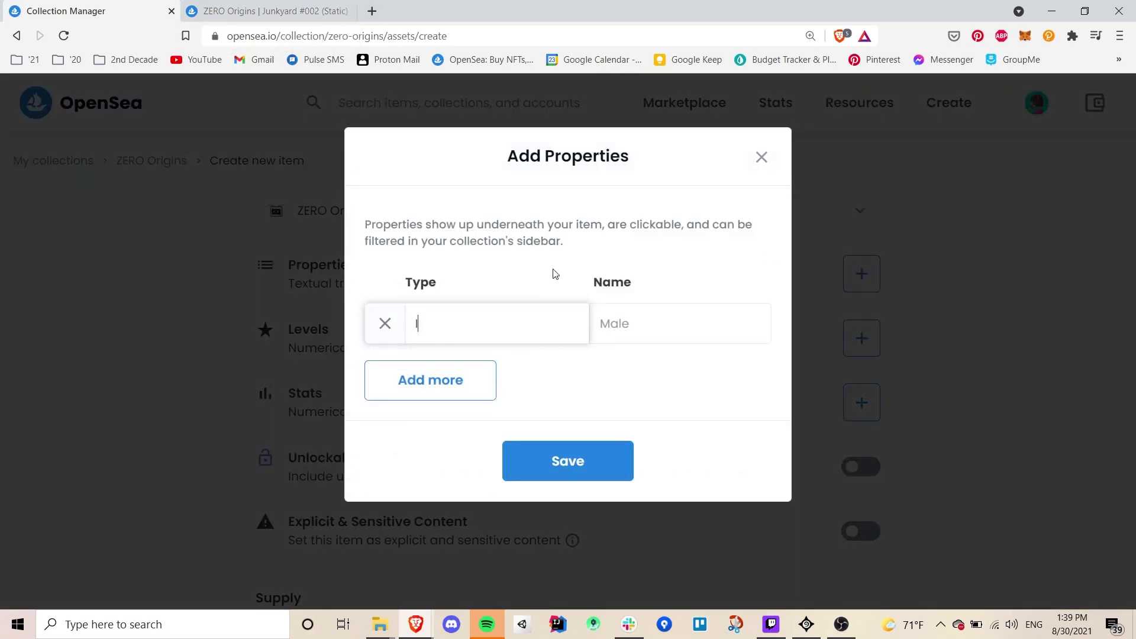
text(mage Type)
key(Tab)
text(S)
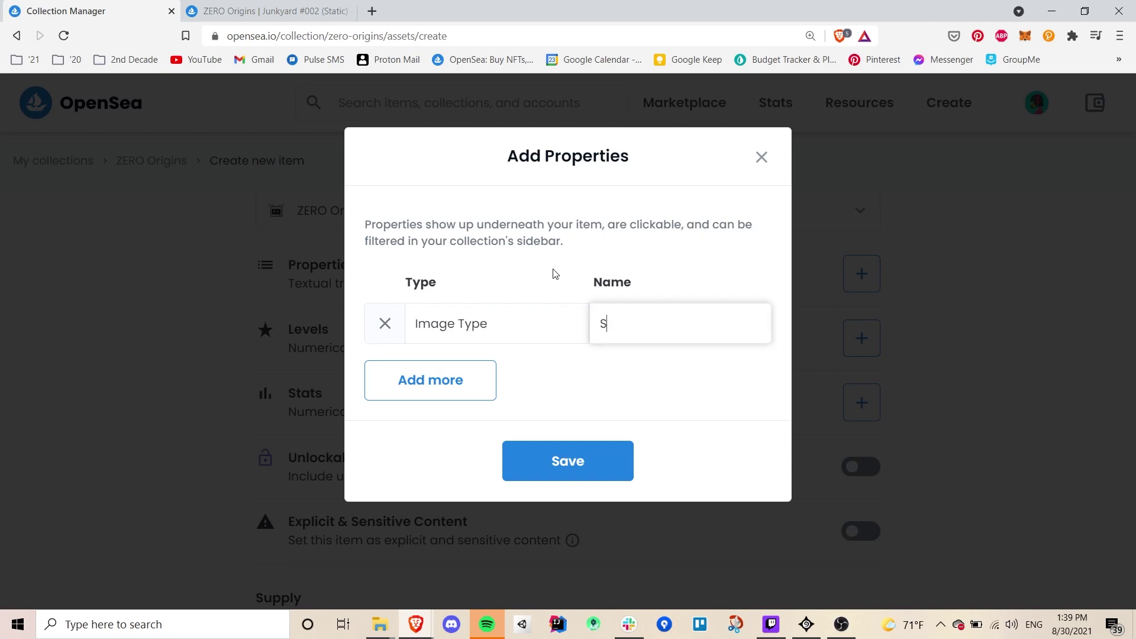
text(nimated)
click(627, 473)
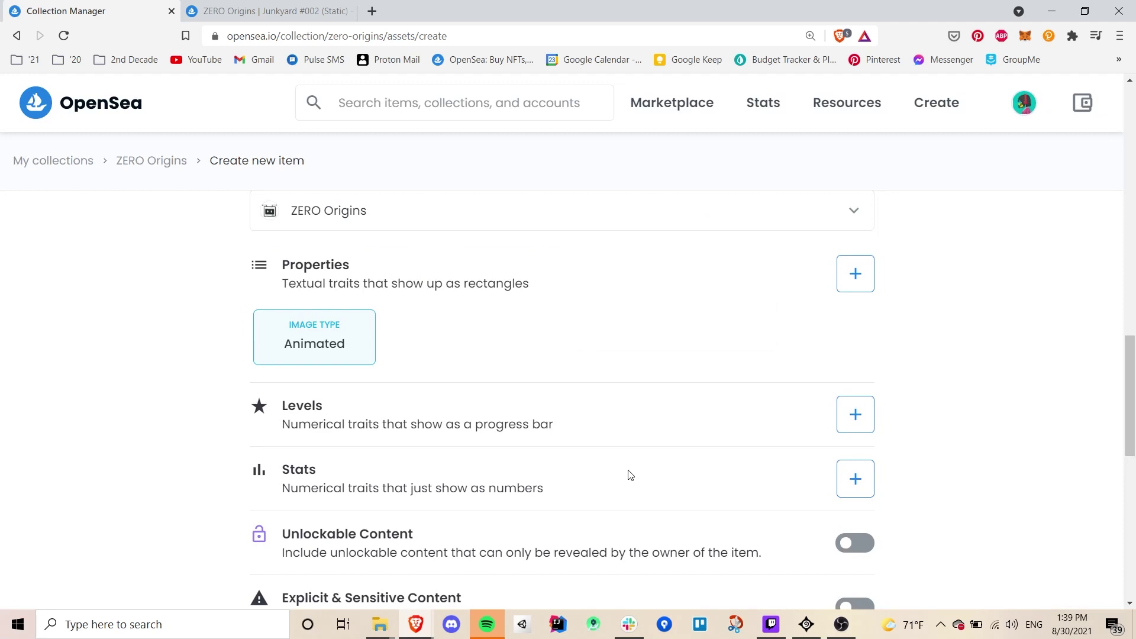
Step: Review the item's description, collection, traits, content options, supply, blockchain and metadata settings
scroll(630, 475, down, 1)
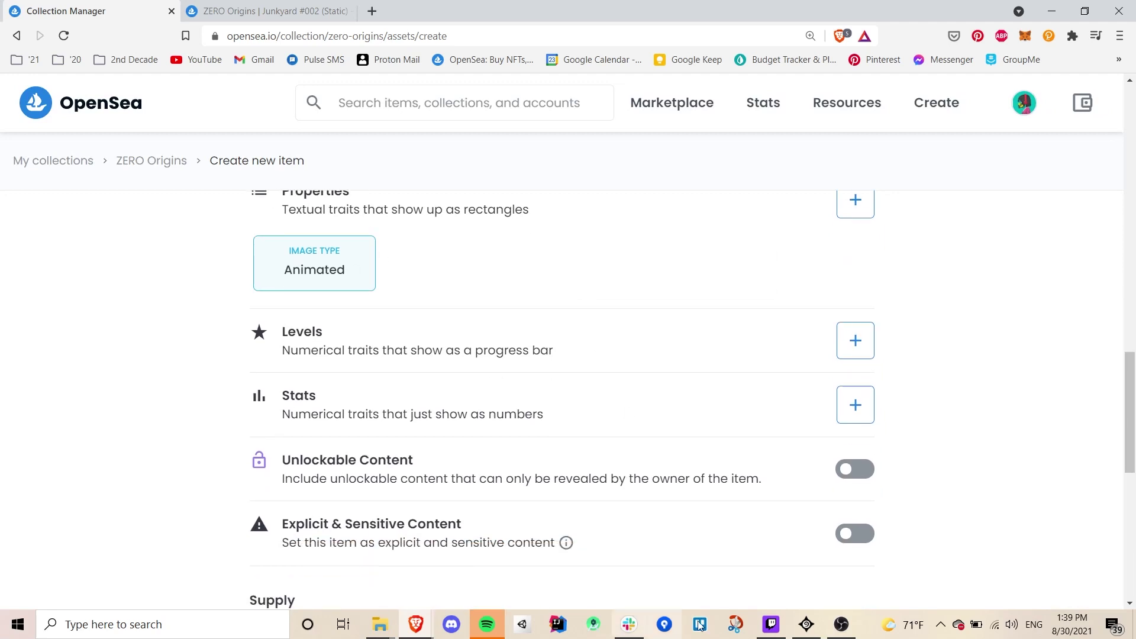
scroll(854, 472, up, 4)
scroll(854, 472, up, 1)
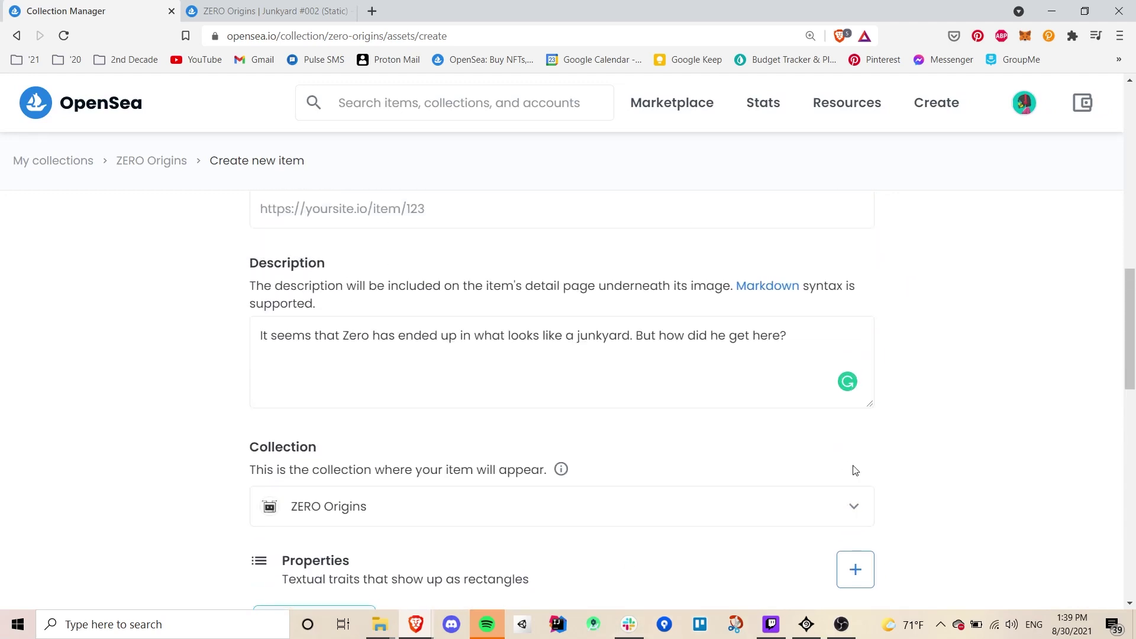
scroll(854, 471, down, 1)
scroll(644, 469, down, 5)
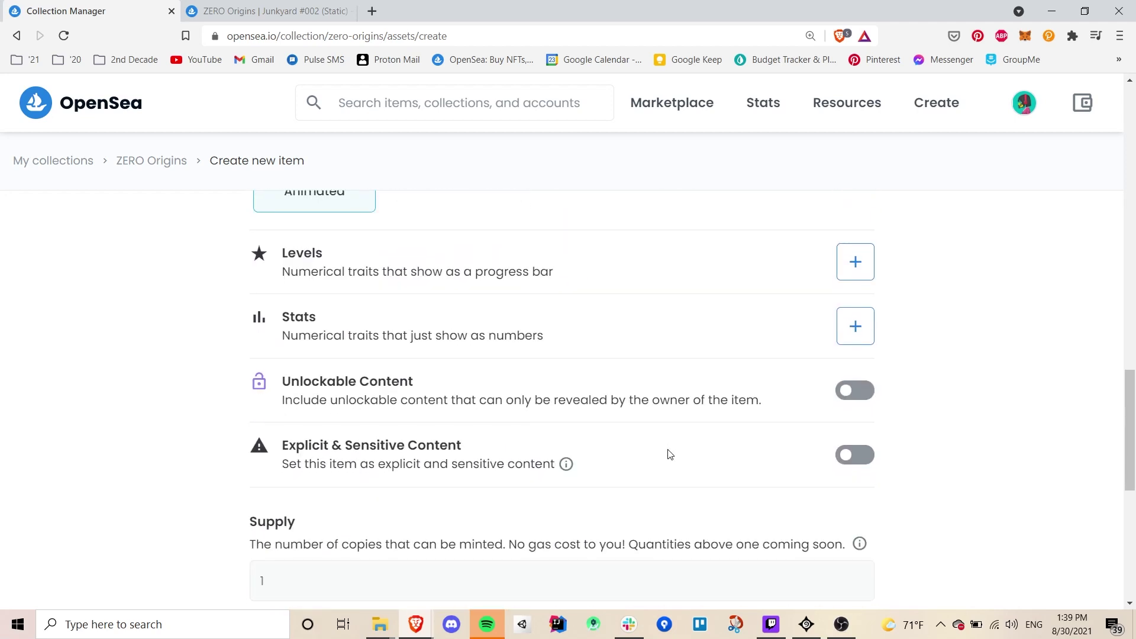
scroll(671, 454, down, 2)
scroll(671, 454, down, 1)
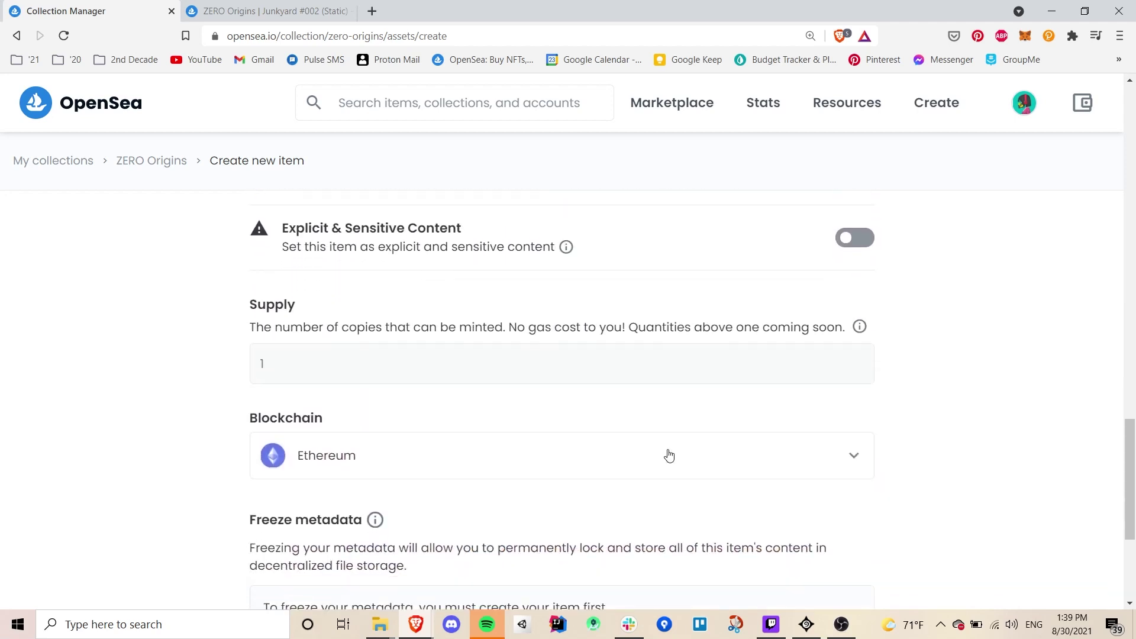
scroll(670, 454, down, 1)
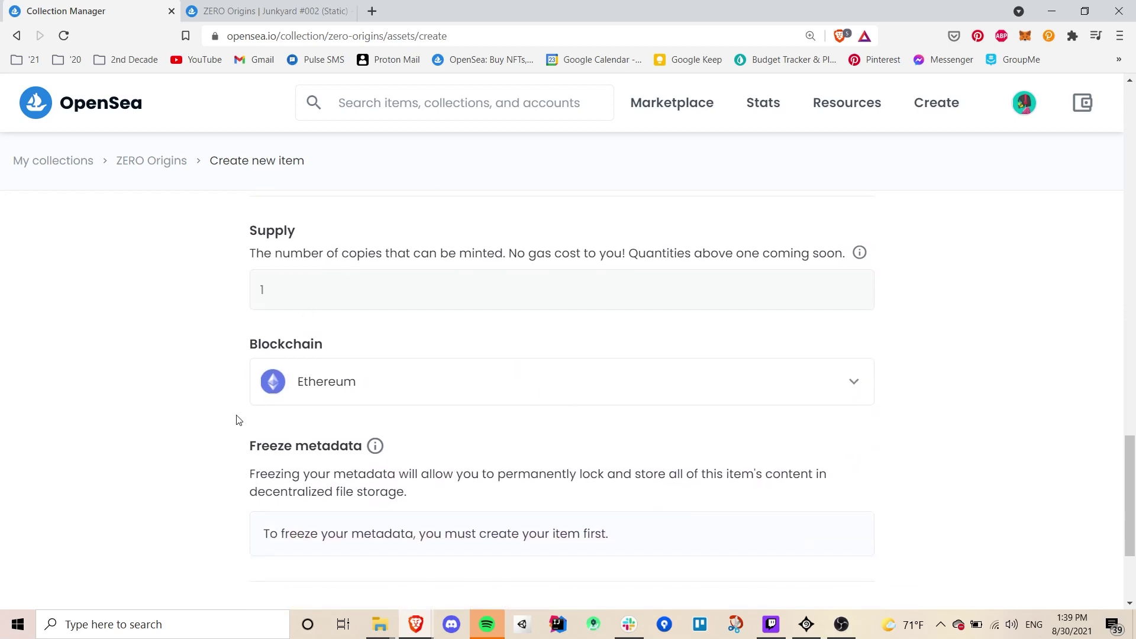
scroll(704, 404, down, 1)
scroll(706, 405, down, 1)
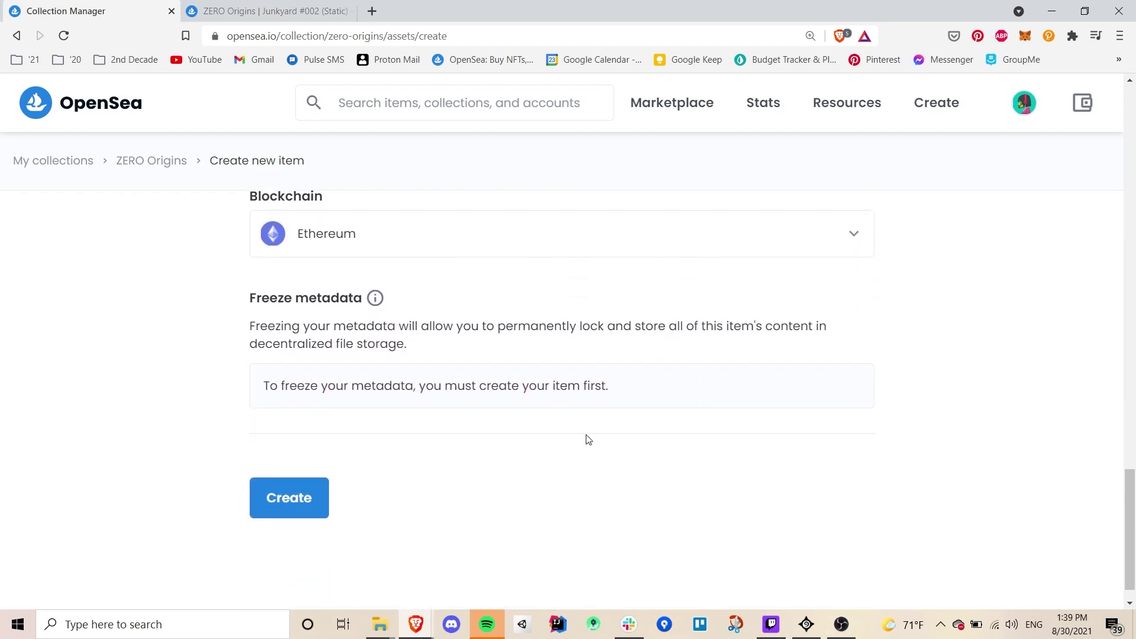
Step: Check the blockchain choices, keep Ethereum, create the item and dismiss the sharing dialog
click(417, 246)
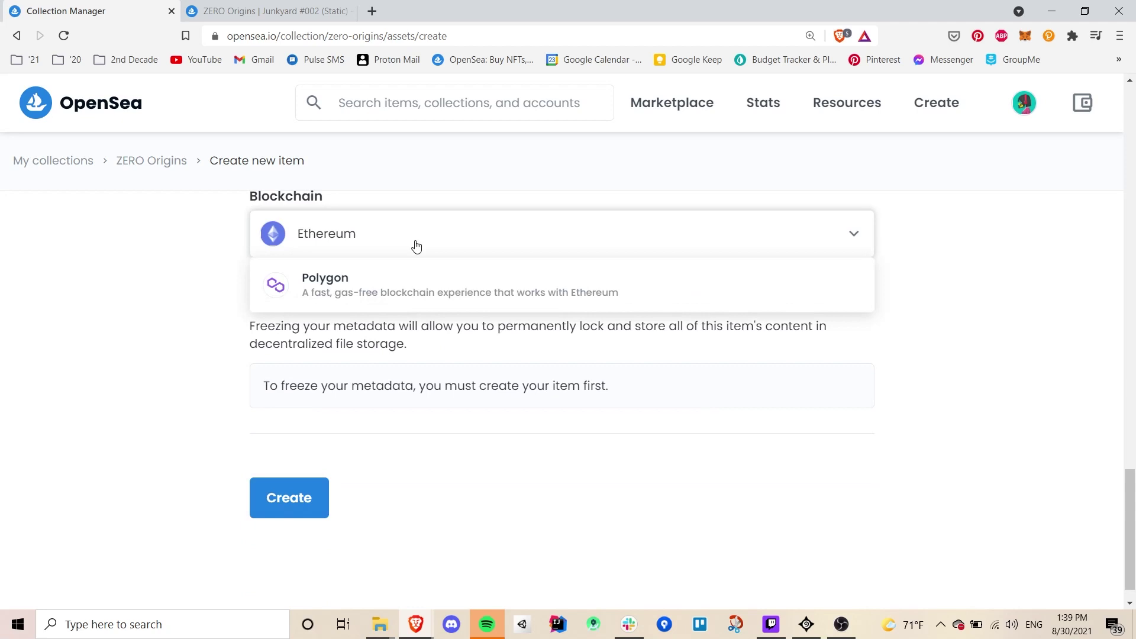
click(417, 246)
click(312, 499)
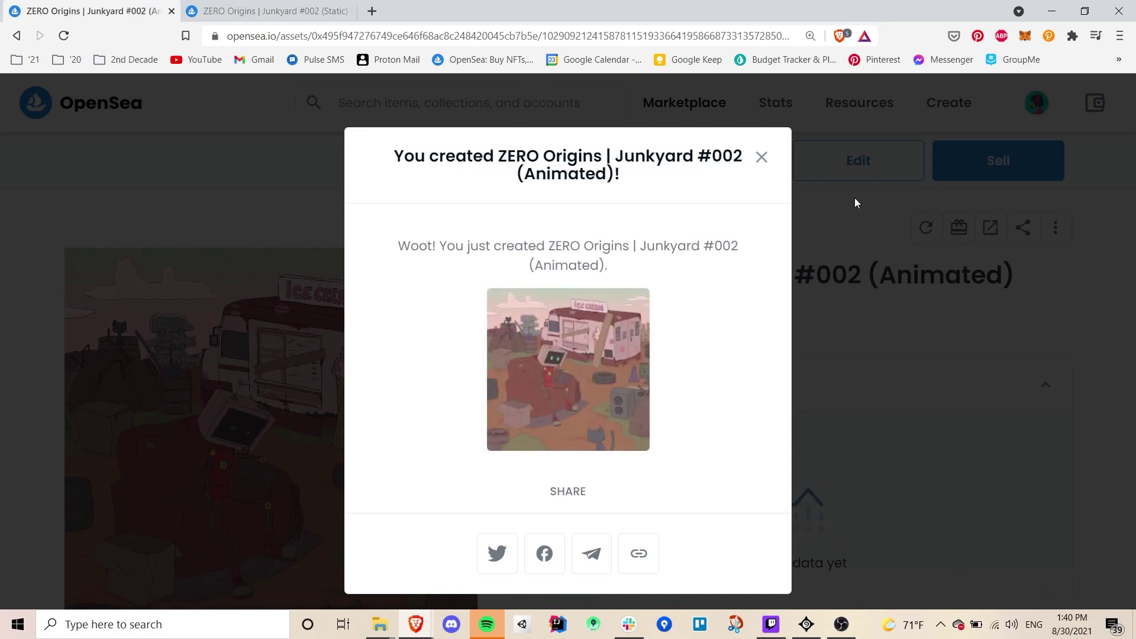
click(762, 157)
Step: Look over the new item's page, including its price history, listings, offers and description
scroll(592, 223, down, 3)
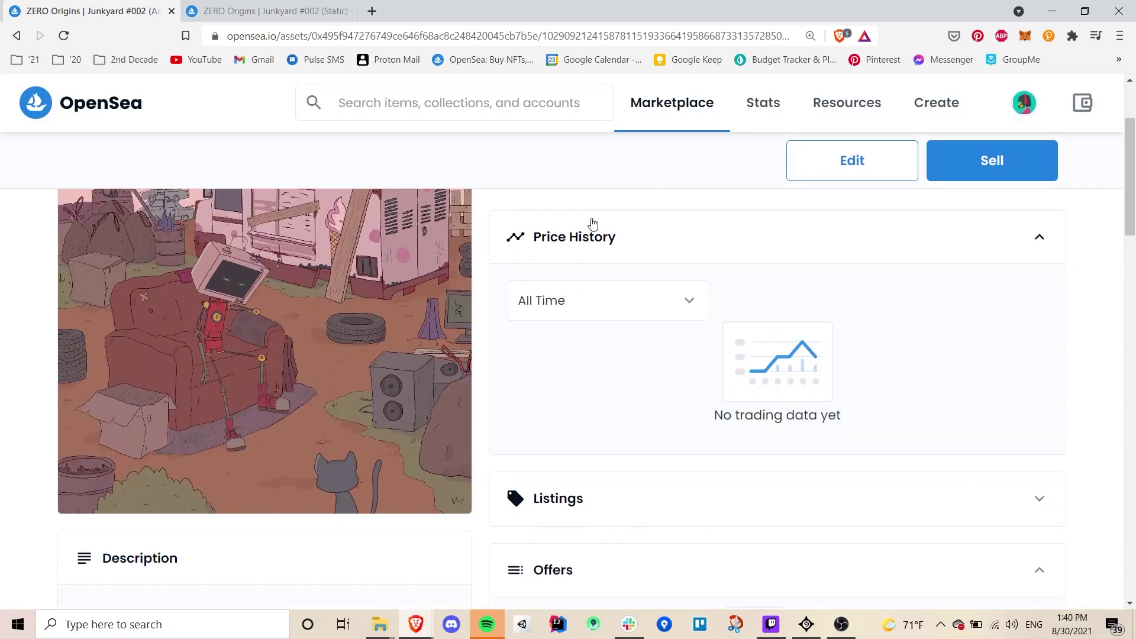
scroll(642, 257, up, 2)
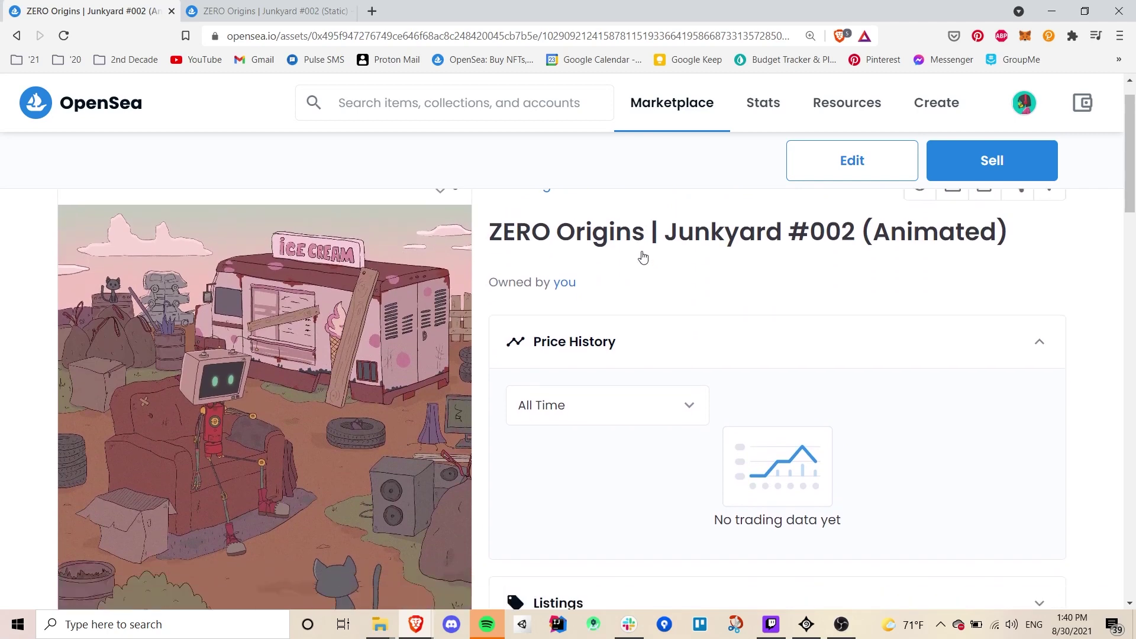
scroll(643, 256, down, 5)
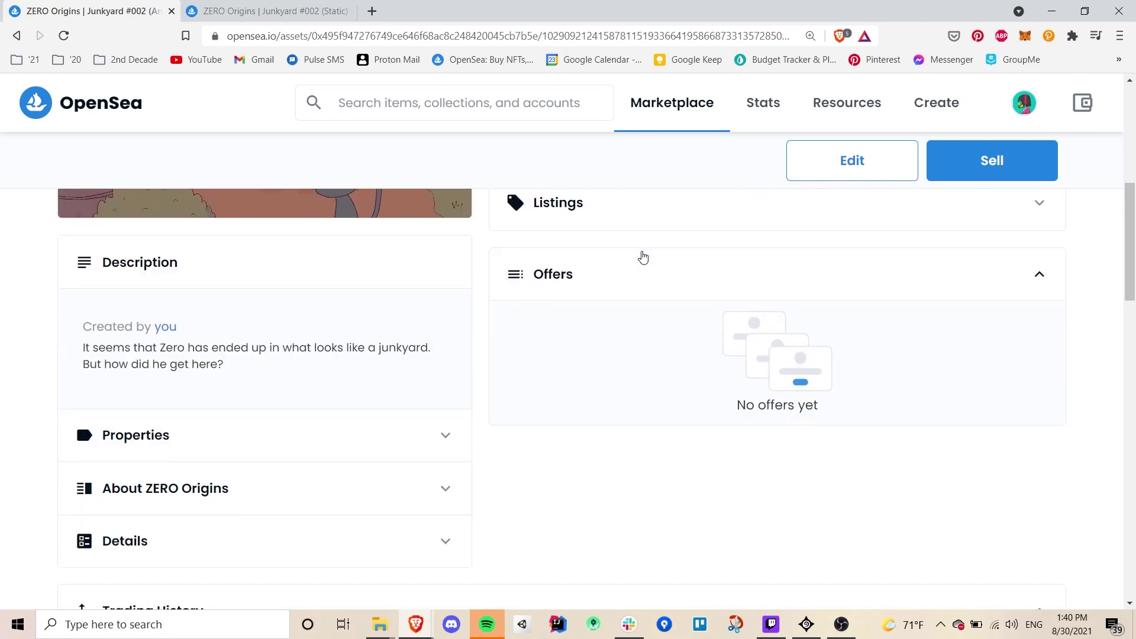
scroll(644, 257, down, 1)
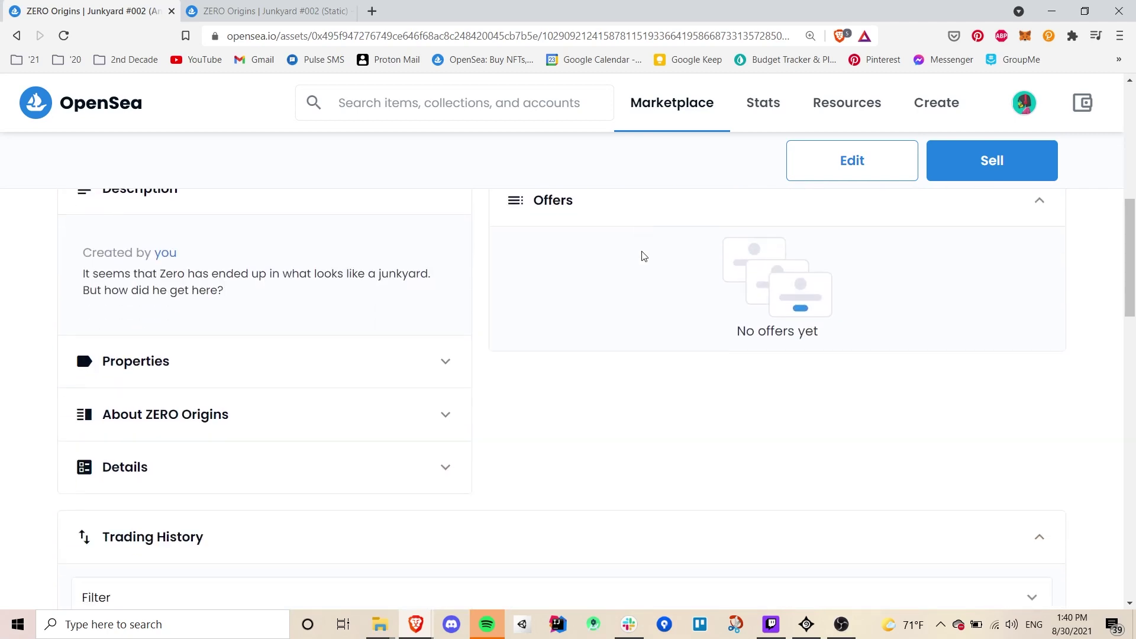
Step: Examine the new item's properties, collection information, details, trading history and the other items from its collection
click(226, 385)
click(227, 385)
scroll(233, 343, down, 2)
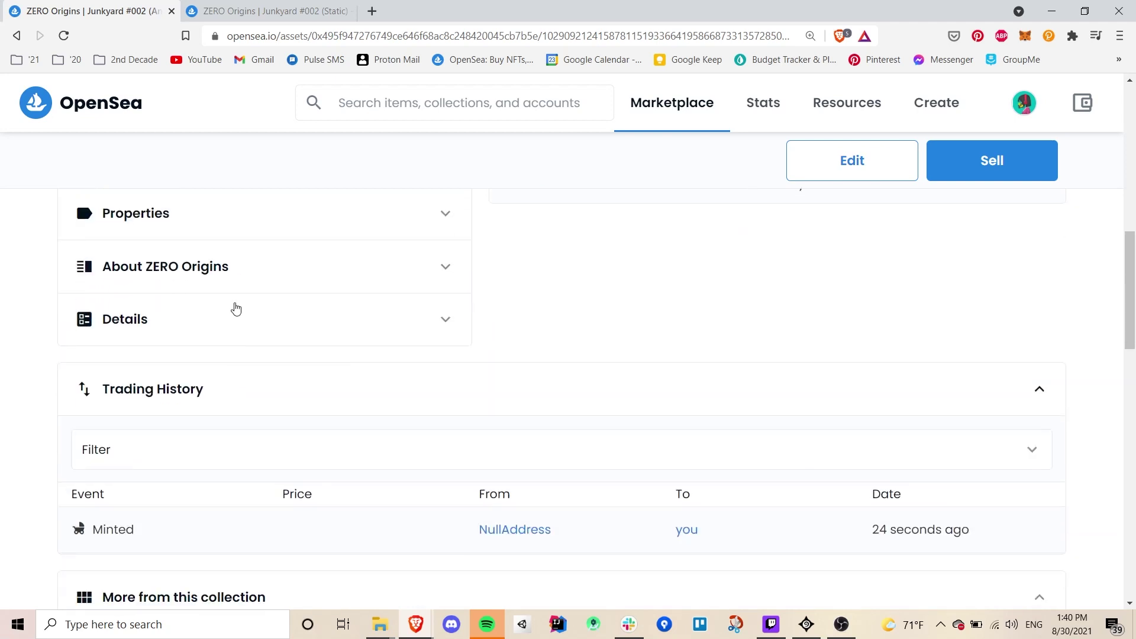
click(232, 258)
click(232, 258)
click(262, 329)
click(264, 327)
scroll(748, 327, down, 8)
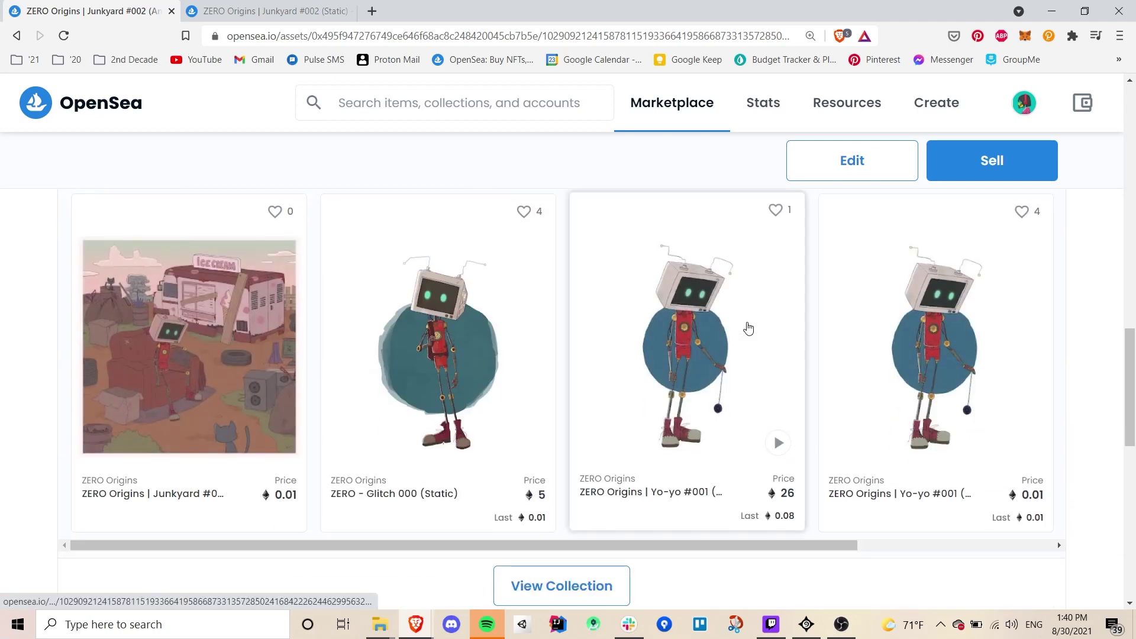
scroll(748, 327, up, 12)
scroll(749, 328, up, 4)
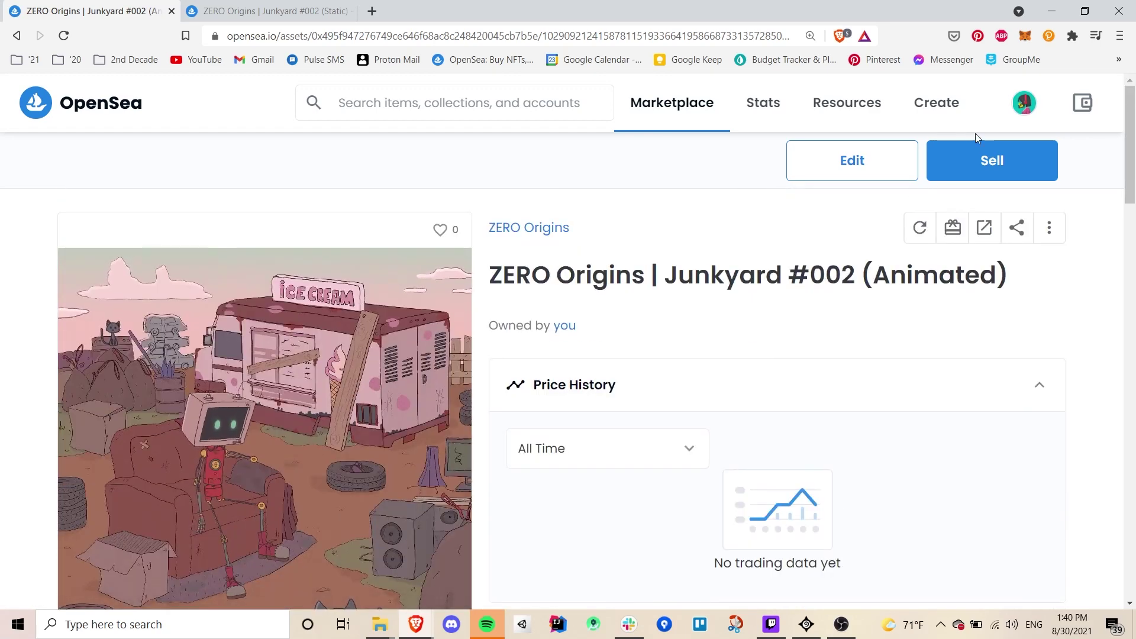
Step: Start selling the Junkyard #002 (Animated) item as a highest-bid auction with a minimum bid of 0.05 ETH
click(1004, 164)
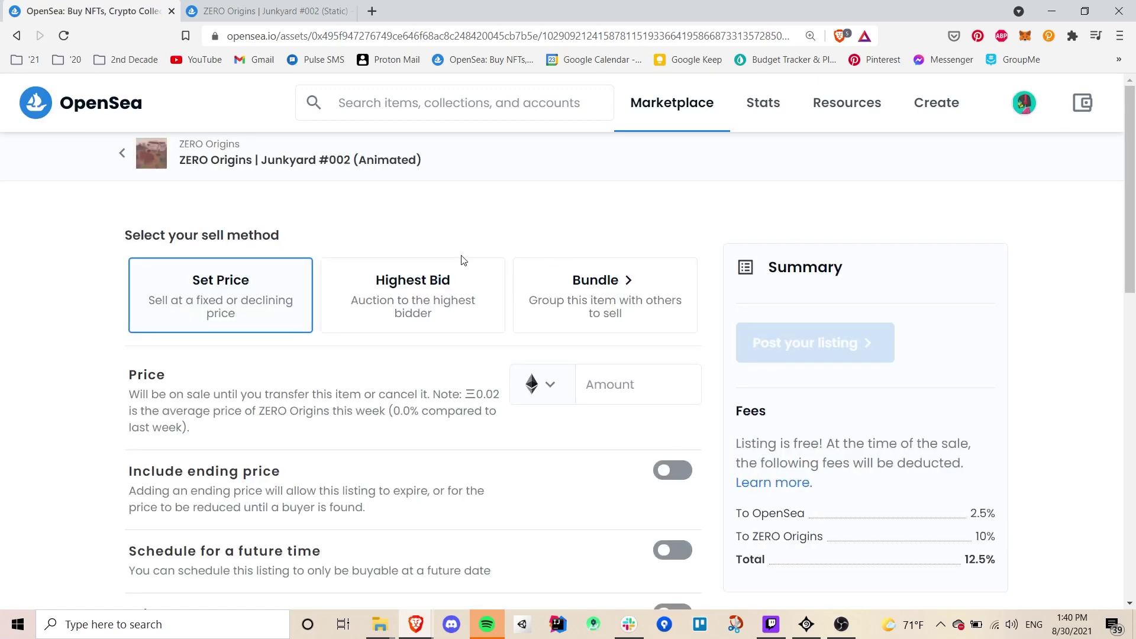
click(448, 290)
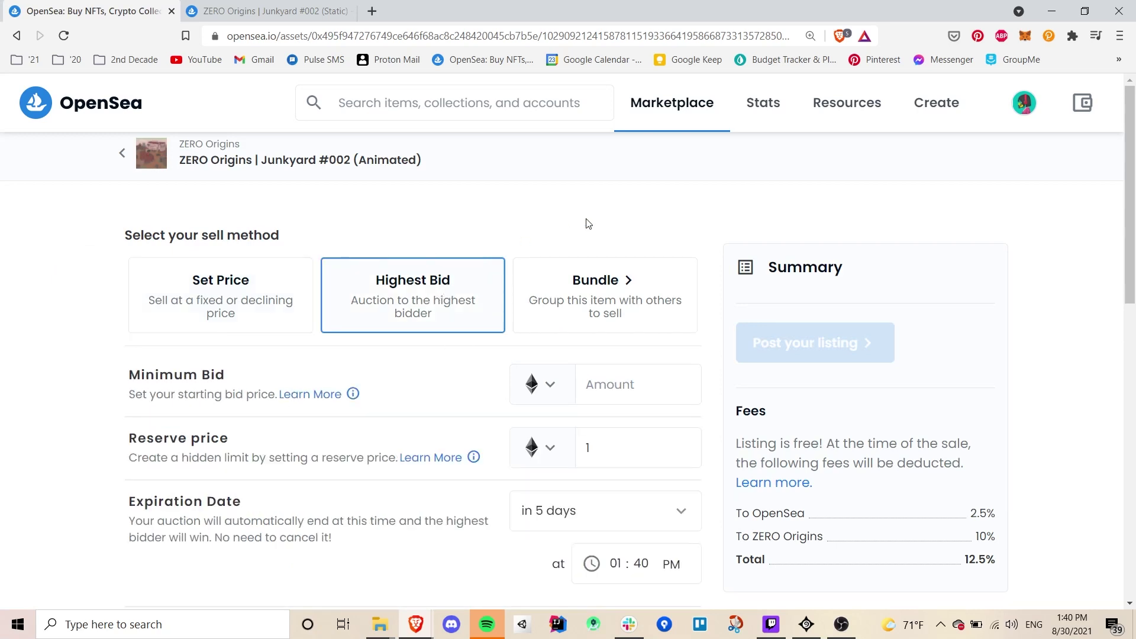
click(646, 374)
text(0.05)
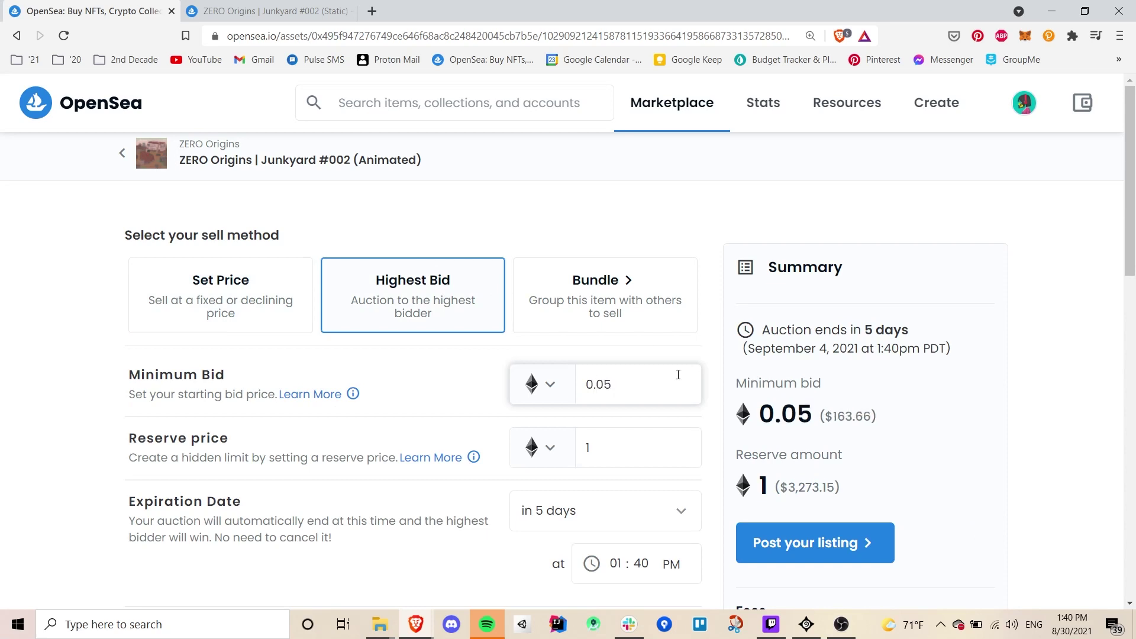
Step: Try to set the auction's reserve price to 0.5 ETH
click(642, 437)
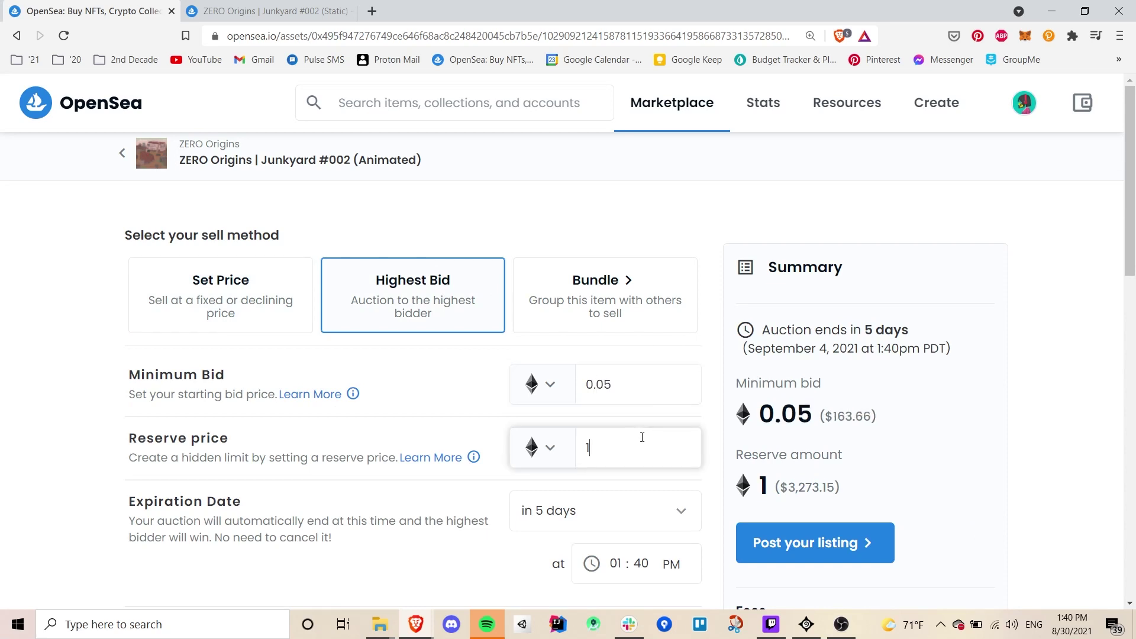
scroll(642, 437, down, 1)
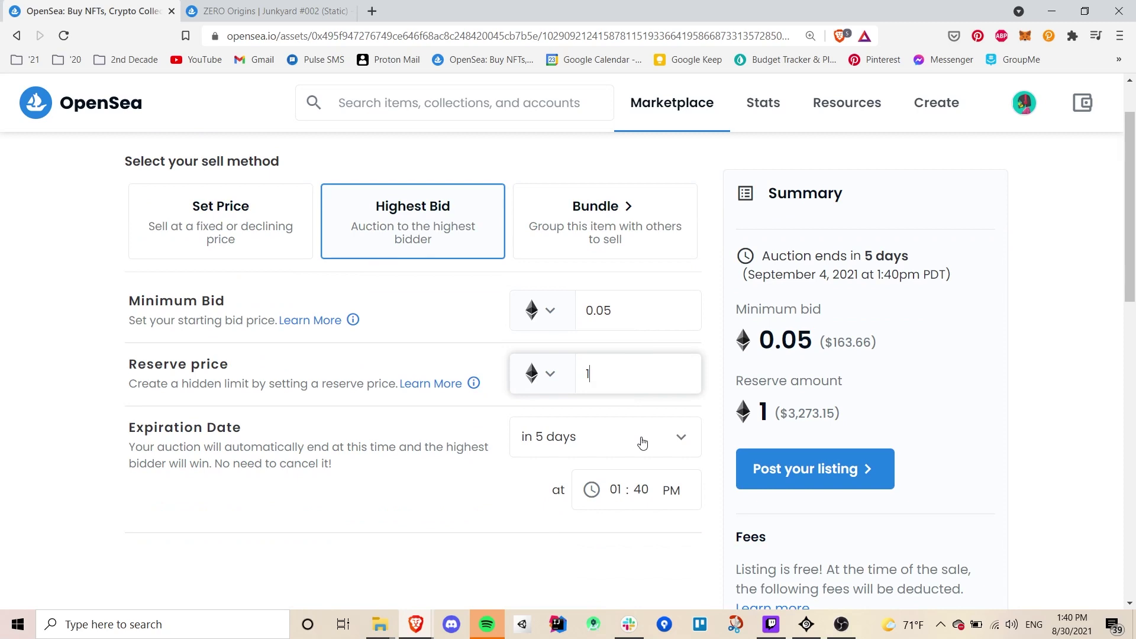
key(BackSpace)
text(0.)
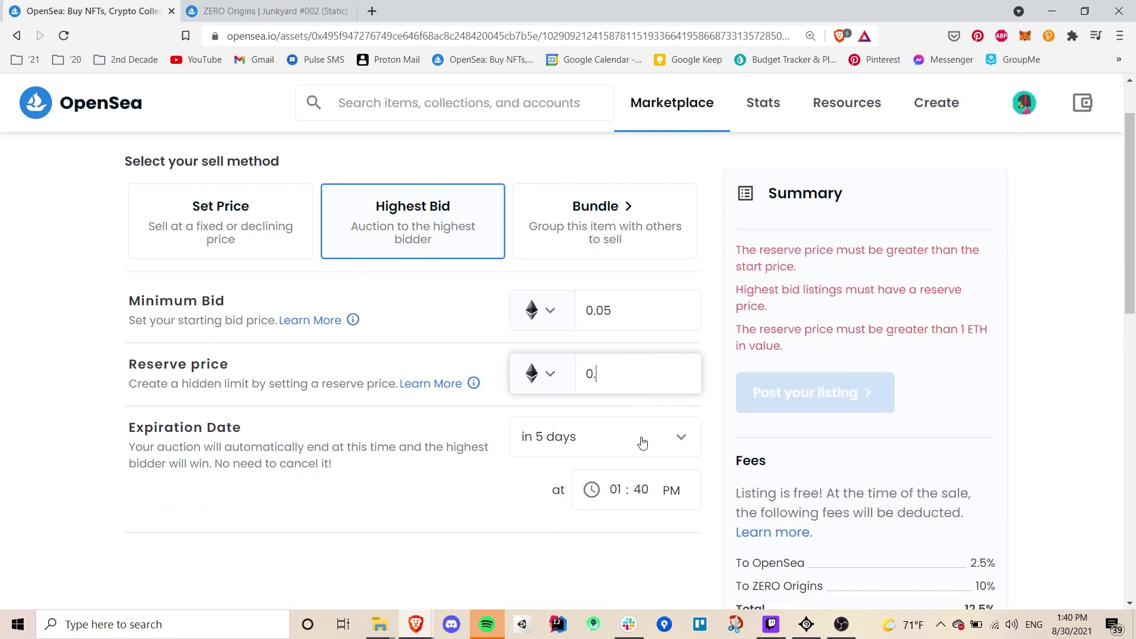
text(5)
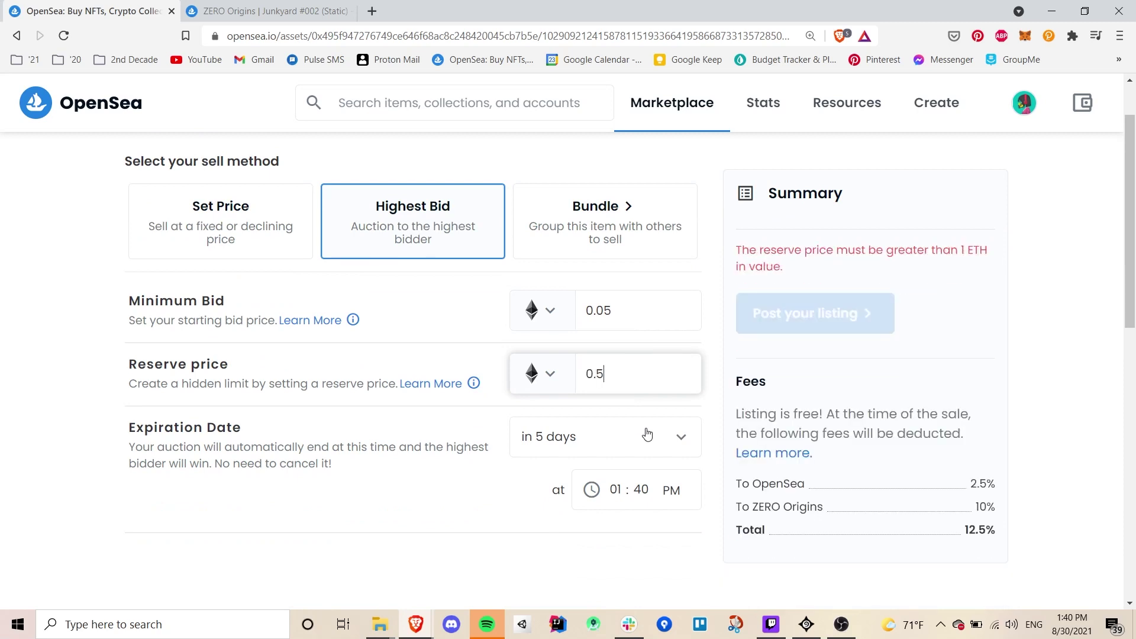
Step: Set the auction to expire in 3 days at 02:00 PM
click(623, 443)
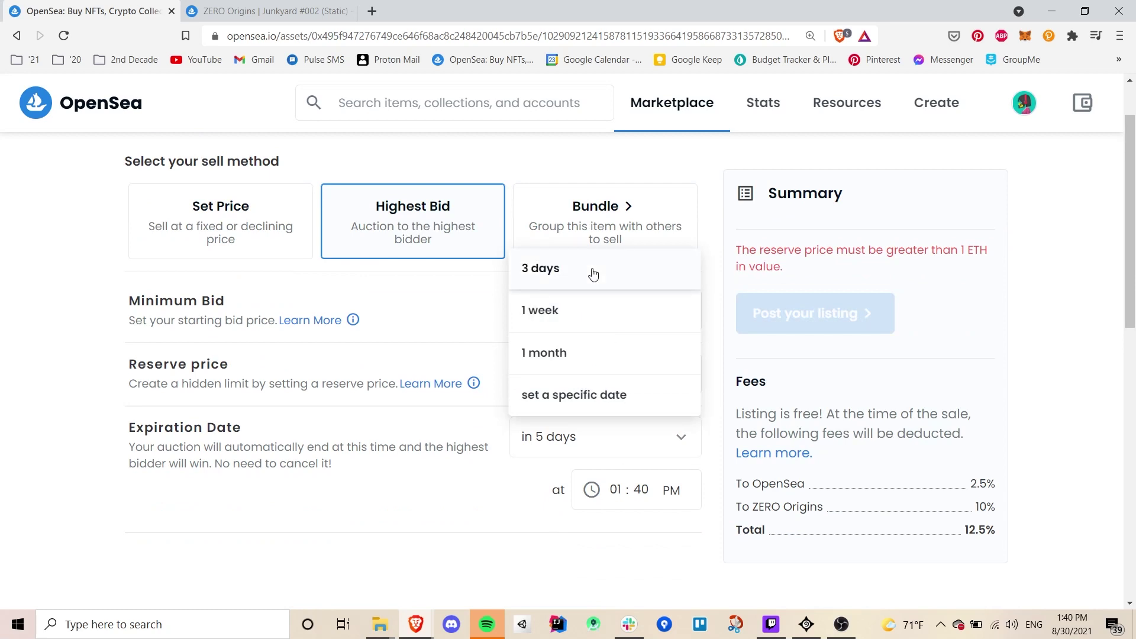
click(594, 272)
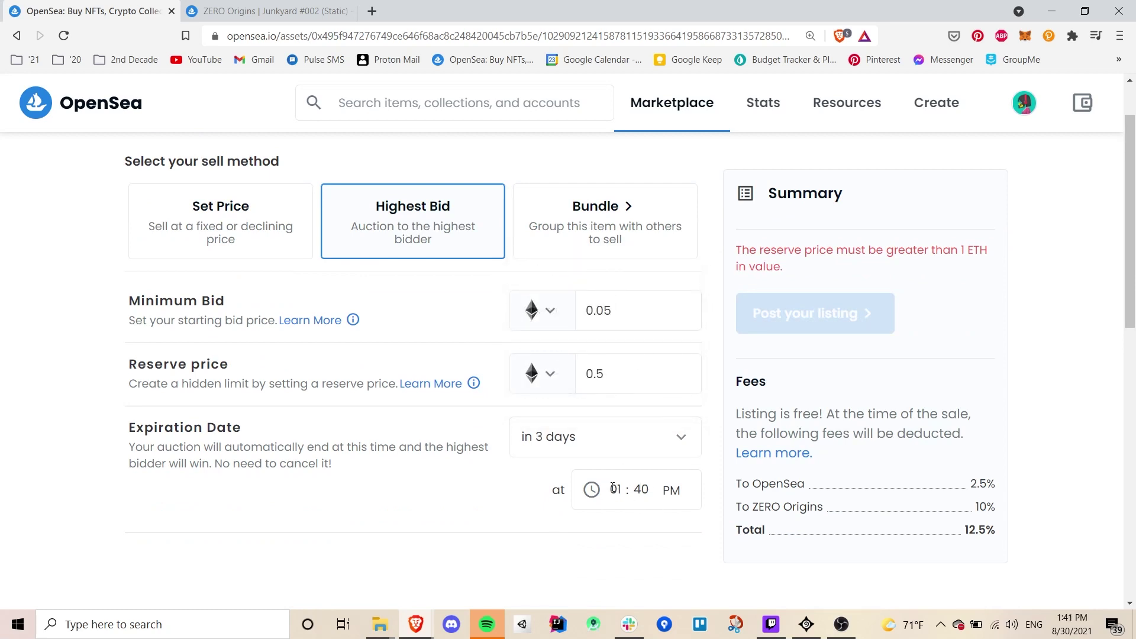
click(612, 489)
text(2)
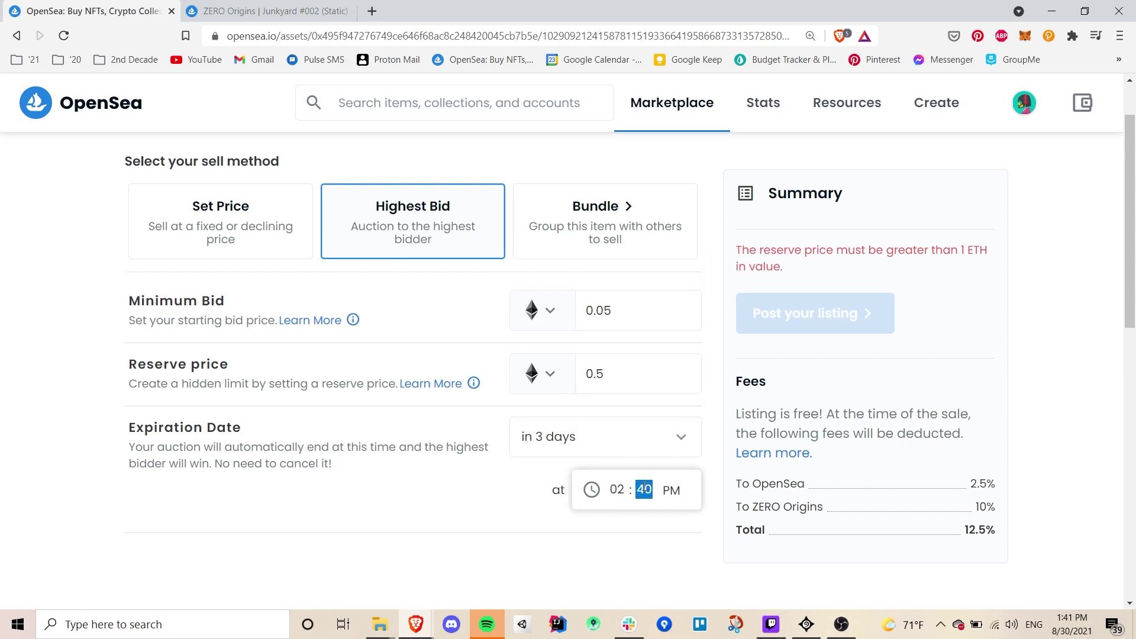
click(604, 554)
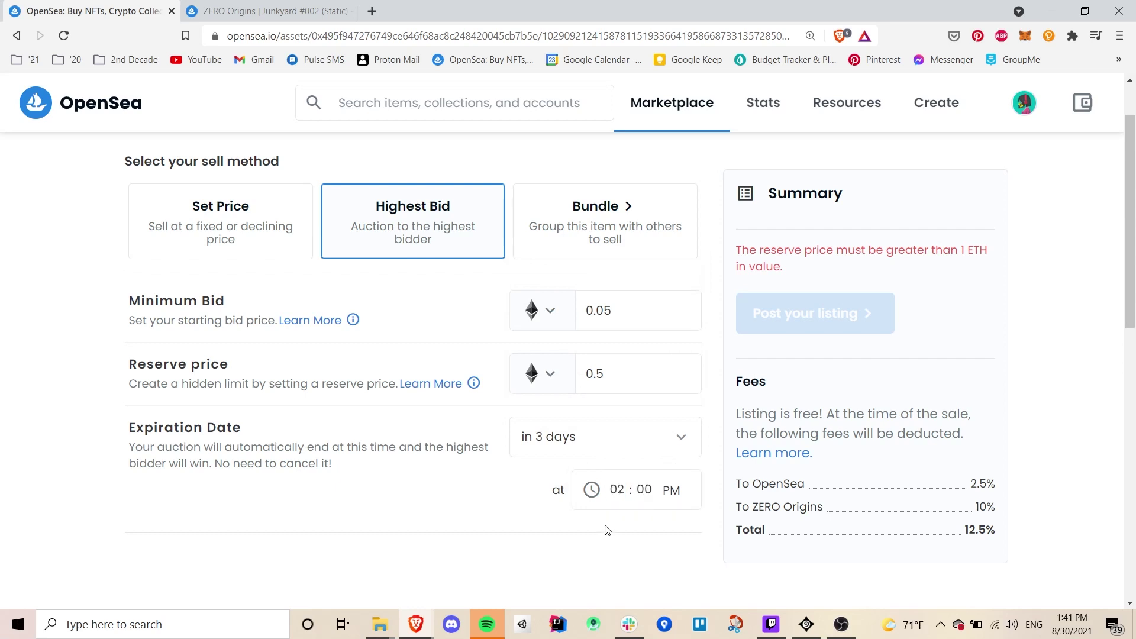
Step: Set the auction's reserve price to 1 ETH and check the listing summary
drag(621, 367, 590, 365)
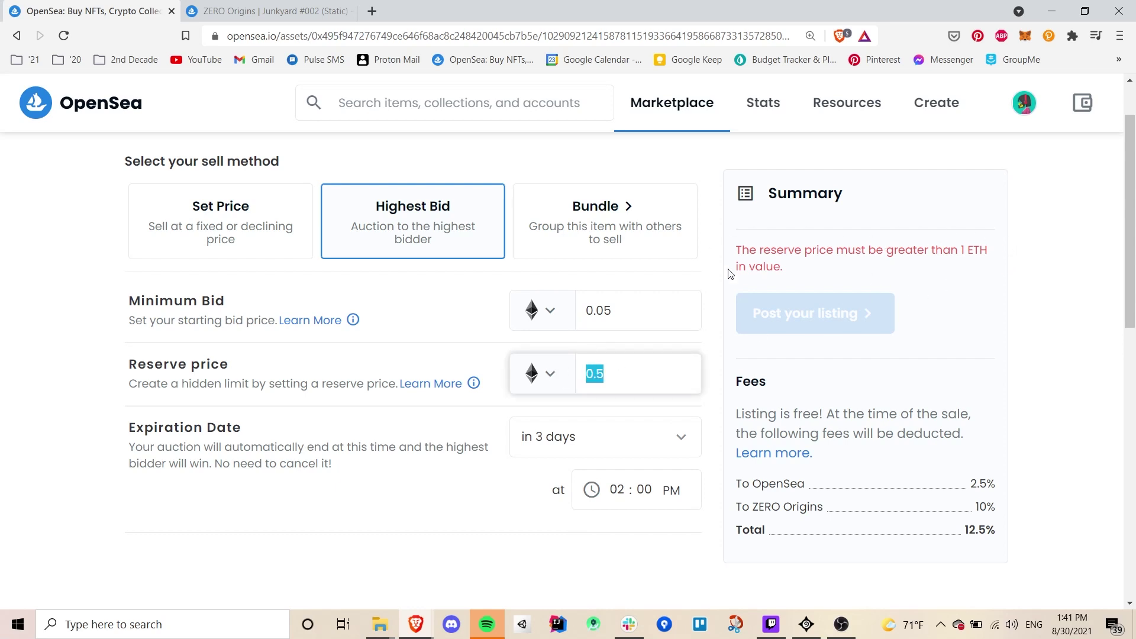
text(1)
scroll(852, 319, down, 3)
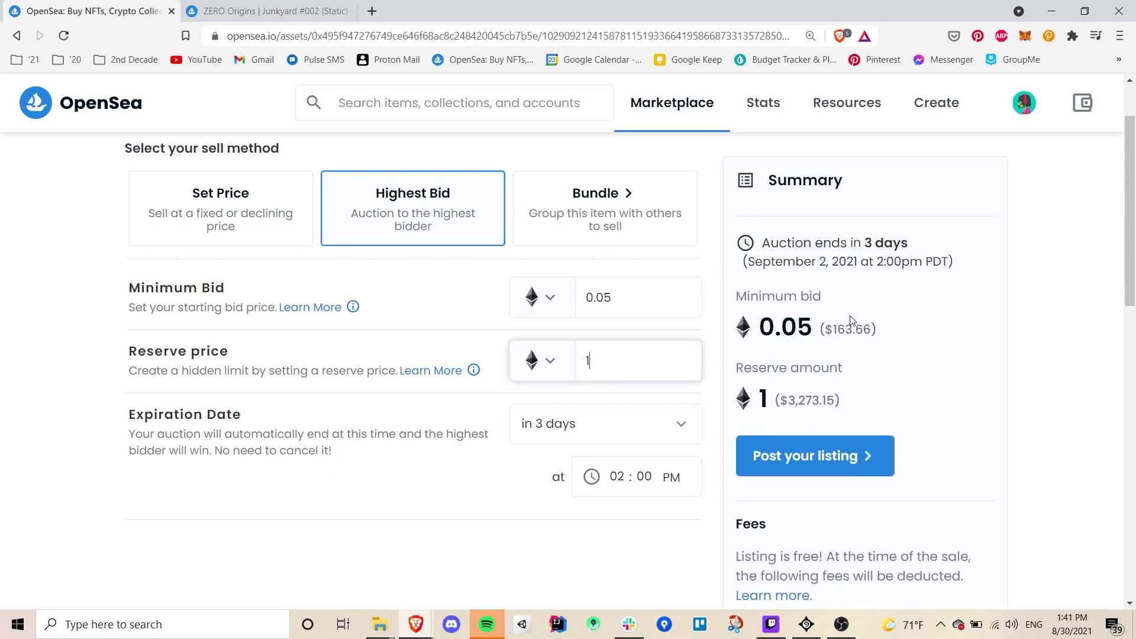
scroll(1020, 437, up, 3)
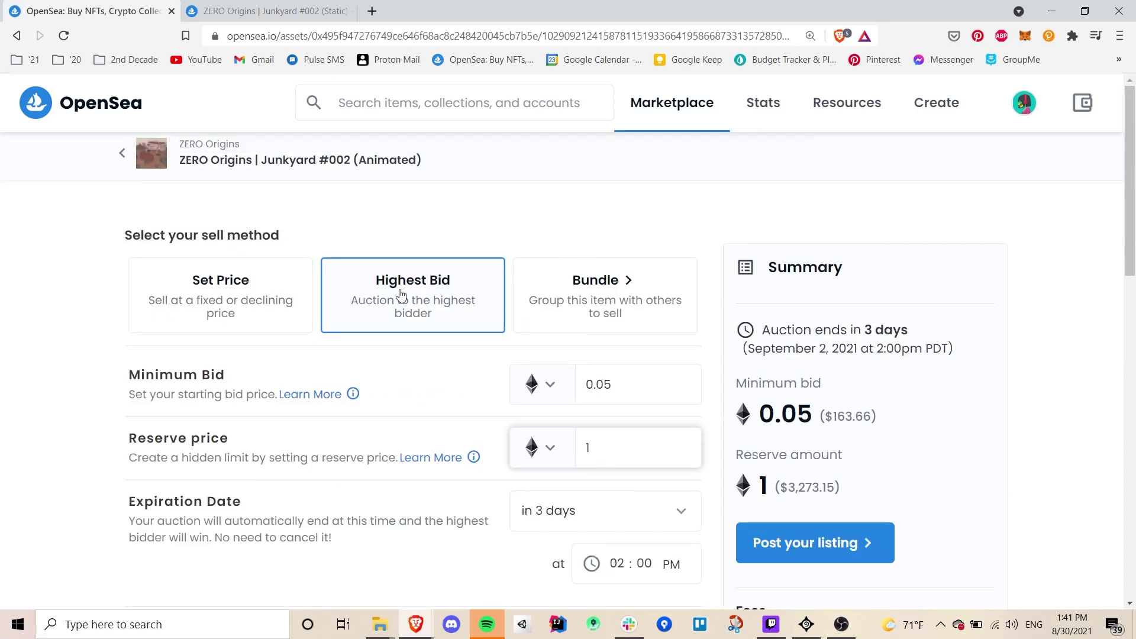
Step: Post the auction listing, sign the MetaMask signature request and open the listed item's page
click(830, 551)
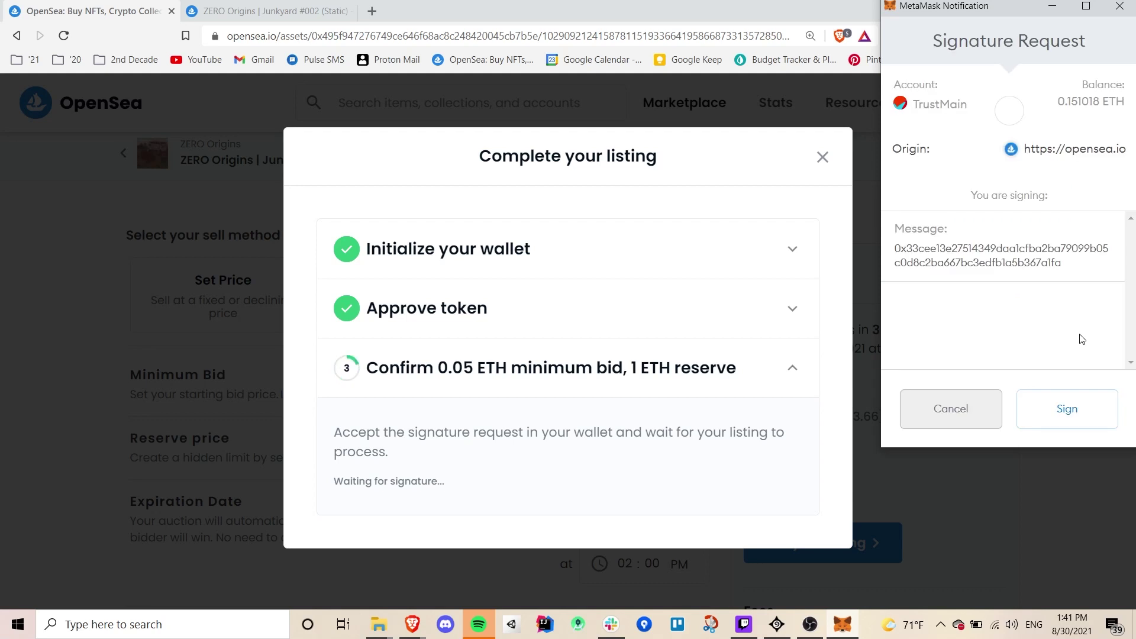
click(1094, 418)
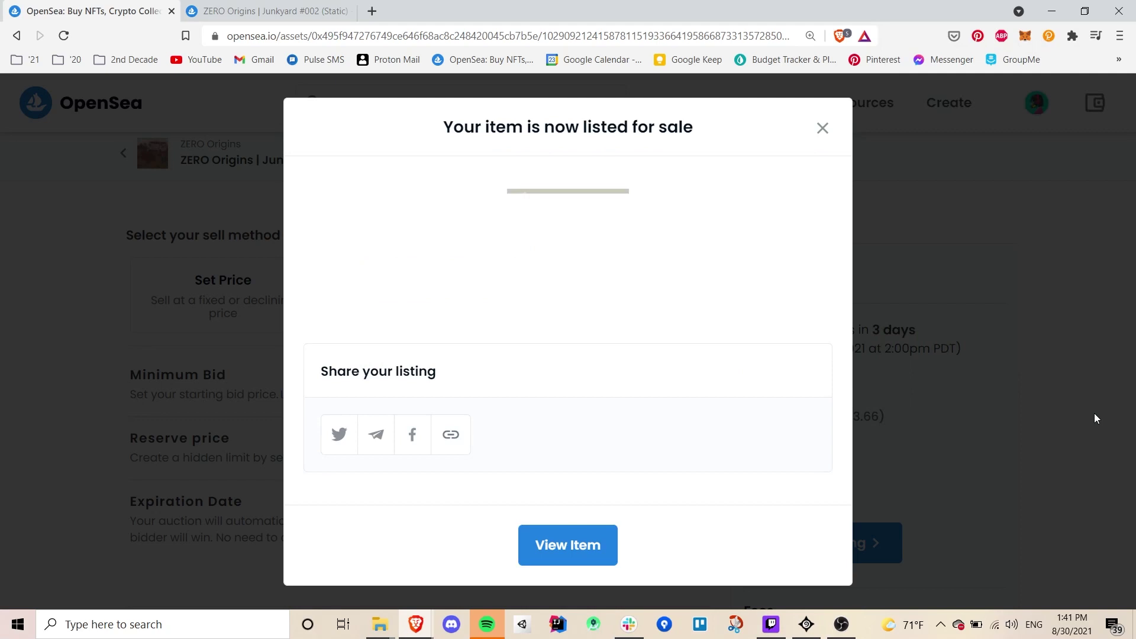
click(577, 546)
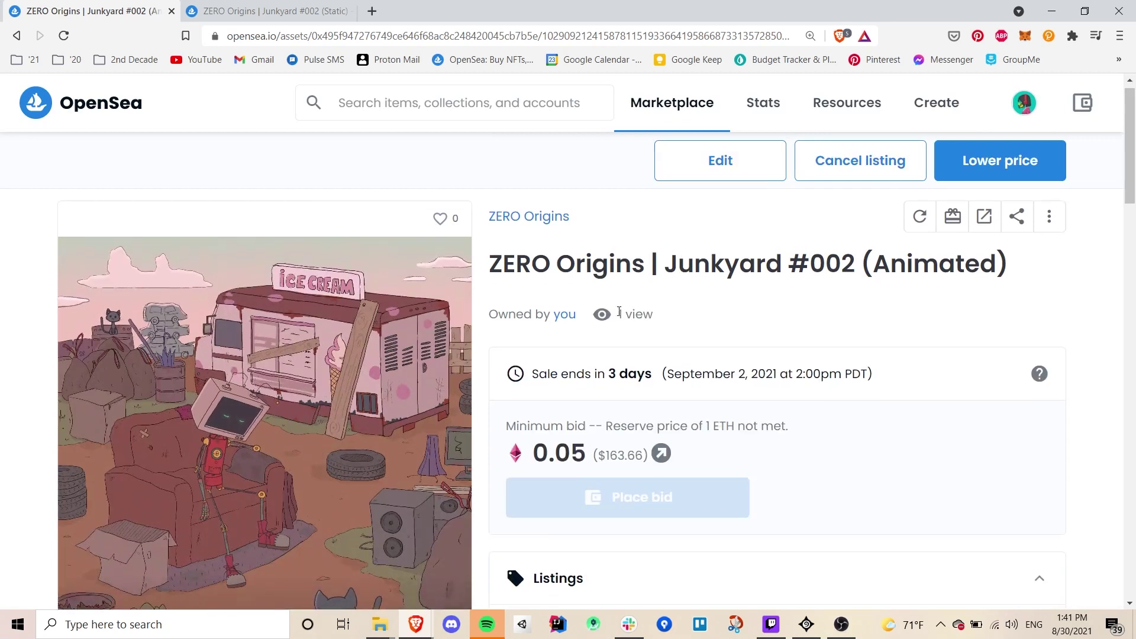
Step: Review the listed item's auction terms, listings, offers and trading history
scroll(620, 312, down, 2)
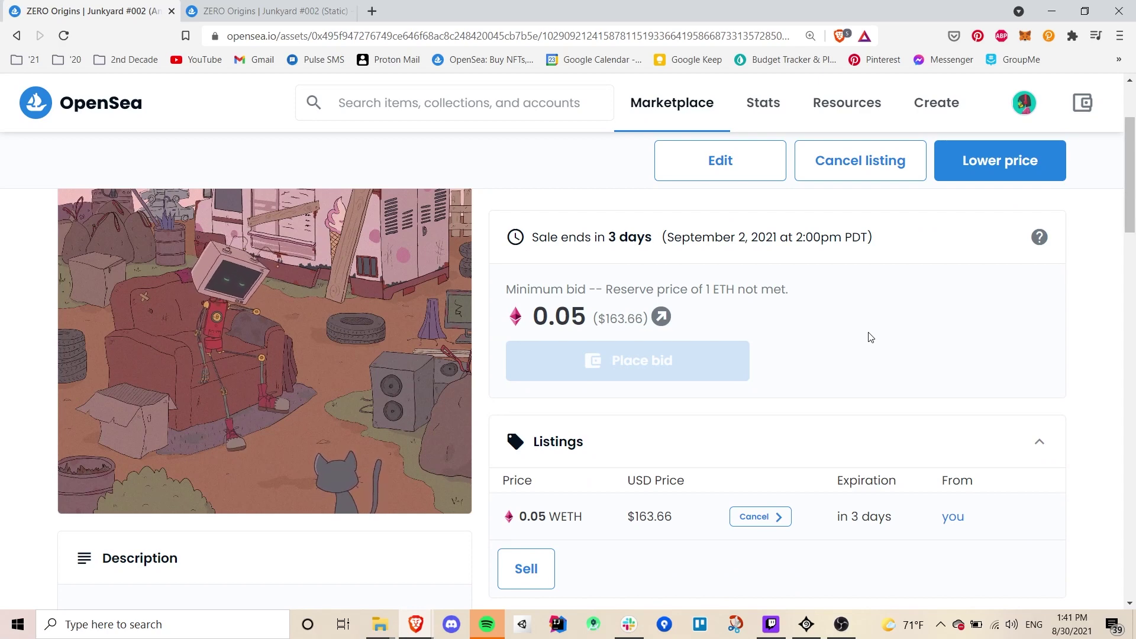
scroll(871, 338, down, 1)
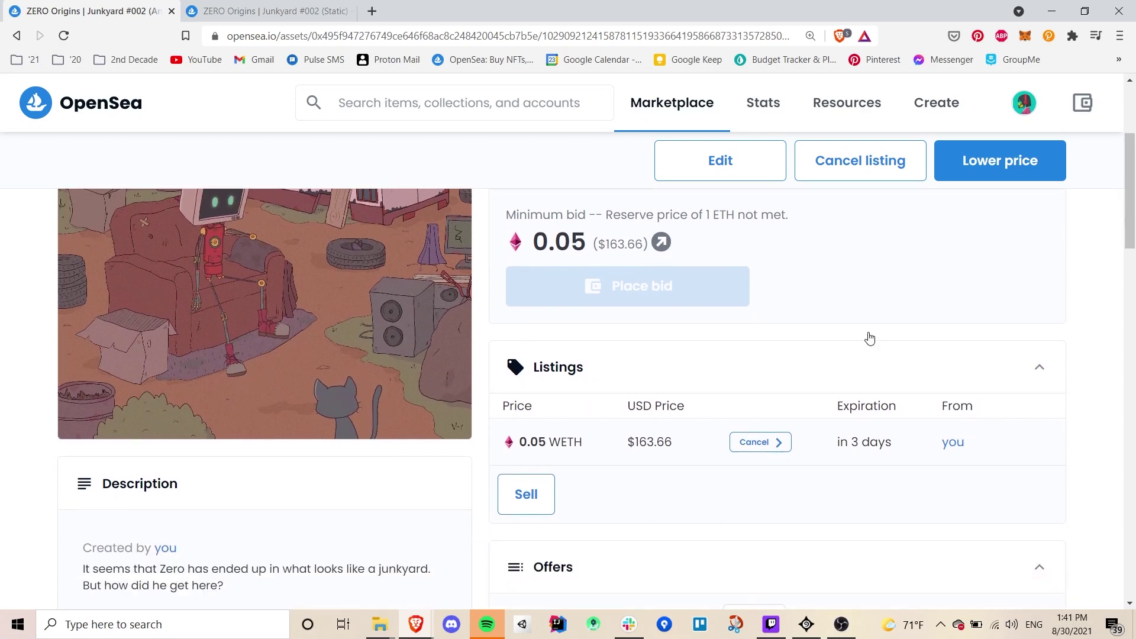
scroll(870, 339, down, 7)
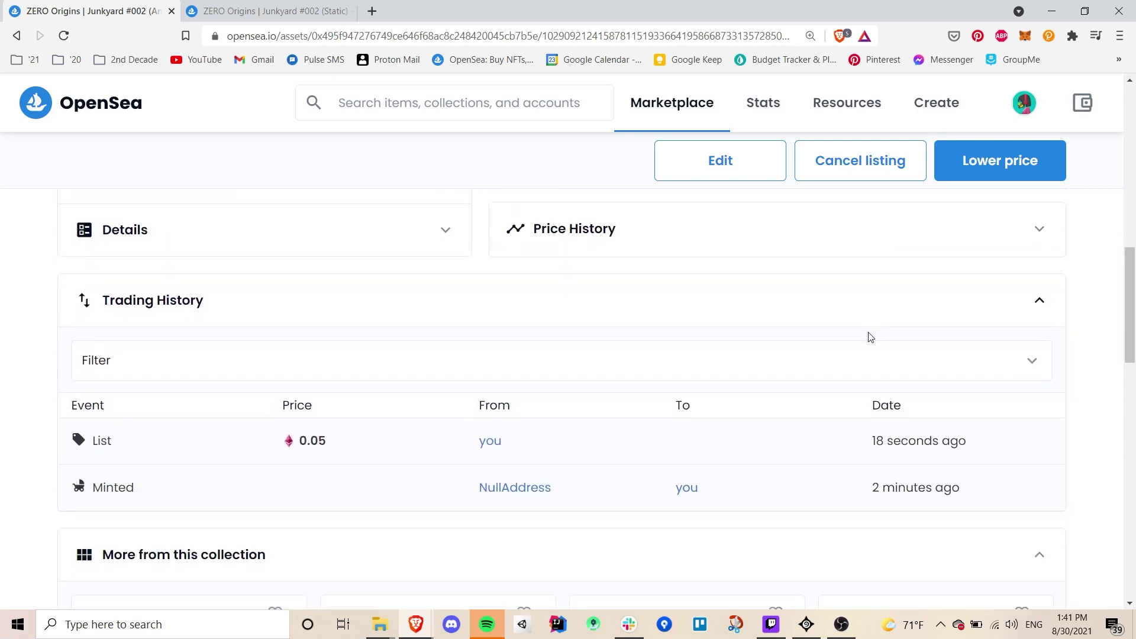
scroll(870, 337, down, 1)
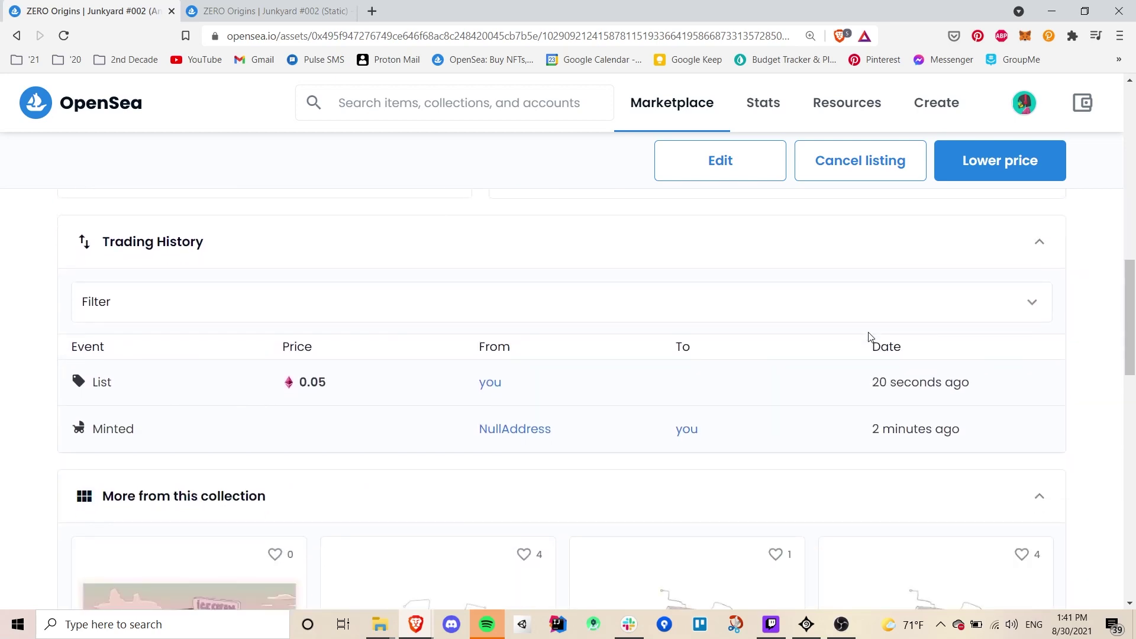
scroll(870, 336, up, 7)
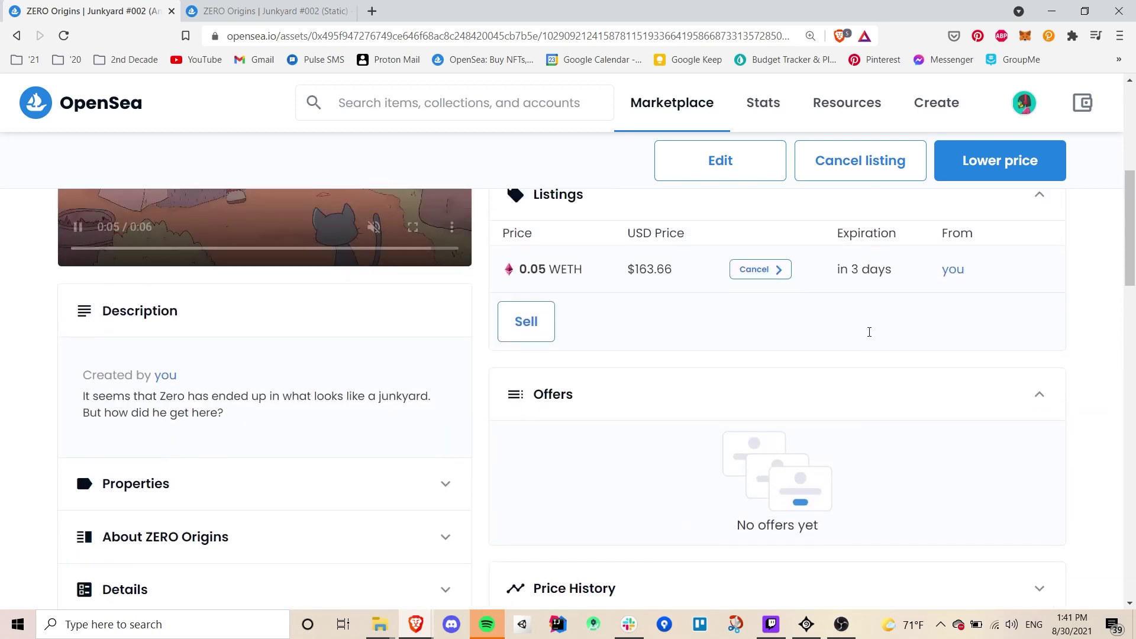
scroll(870, 332, up, 4)
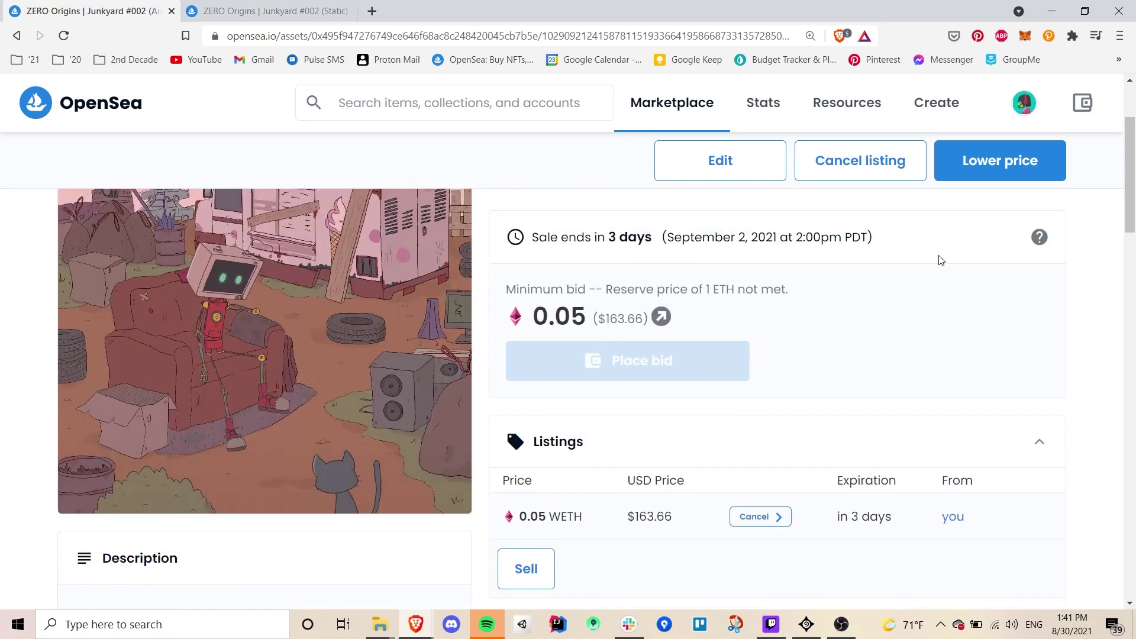
Step: Look at the dialogs for lowering the price and cancelling the listing, dismissing each without changing the listing
click(1012, 167)
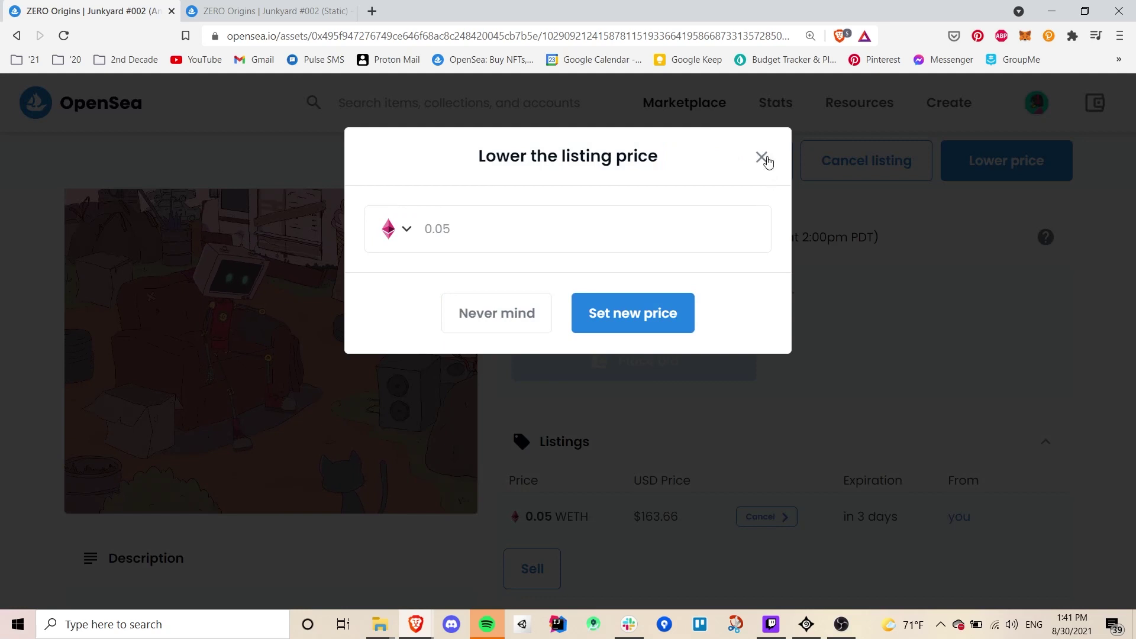
click(763, 157)
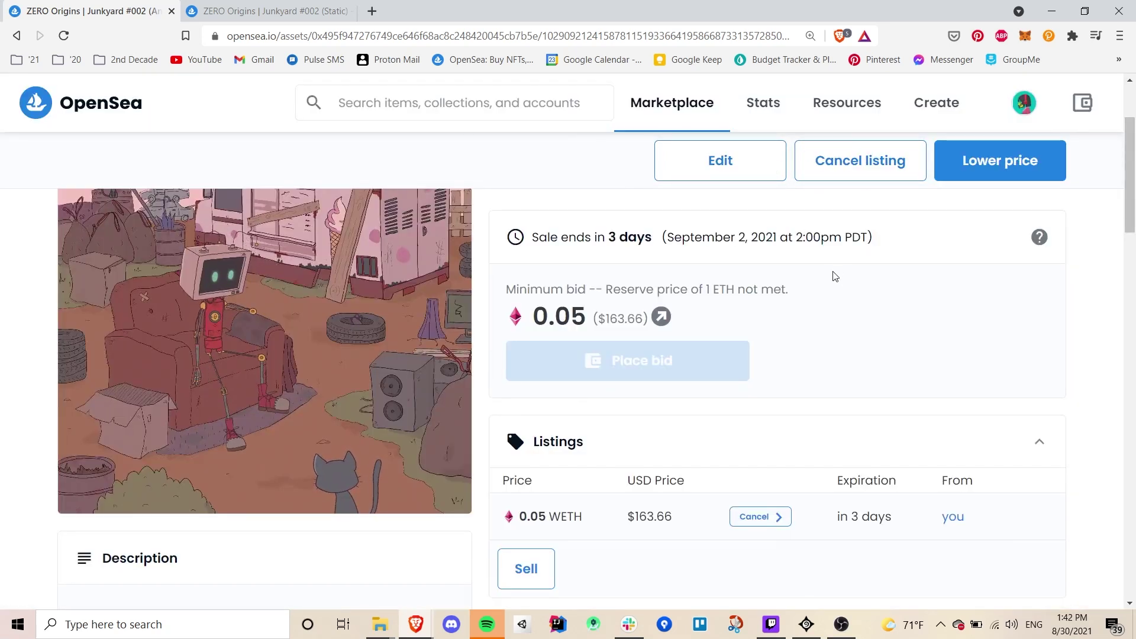
click(884, 159)
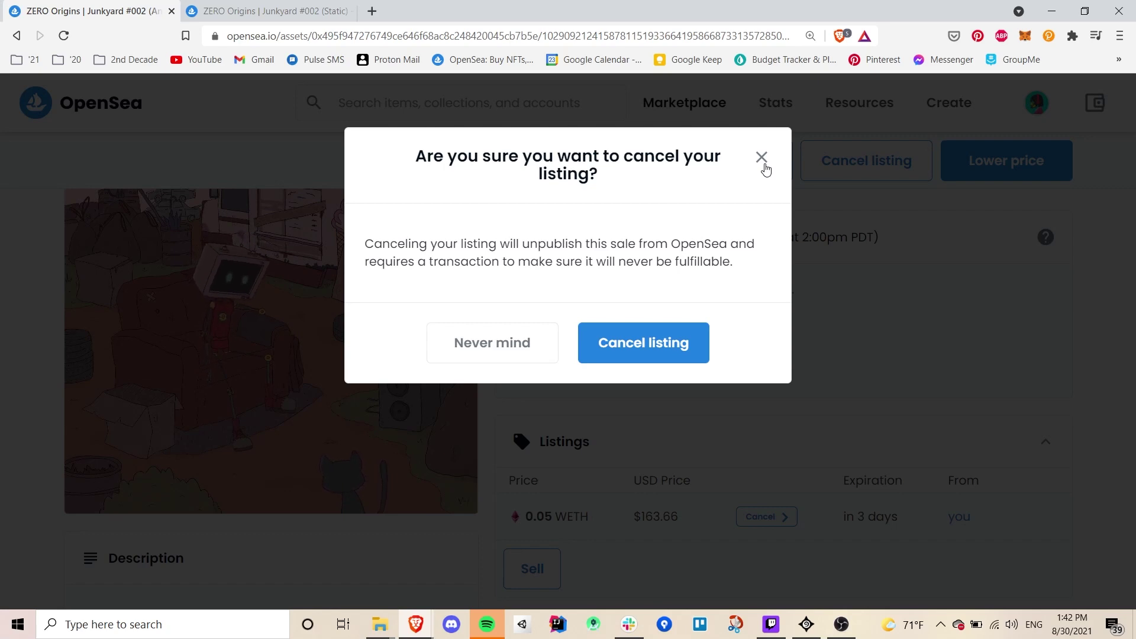
click(764, 166)
Step: Look over the auction item's page again, including its animation, minimum bid, listings, offers and description
scroll(830, 289, down, 1)
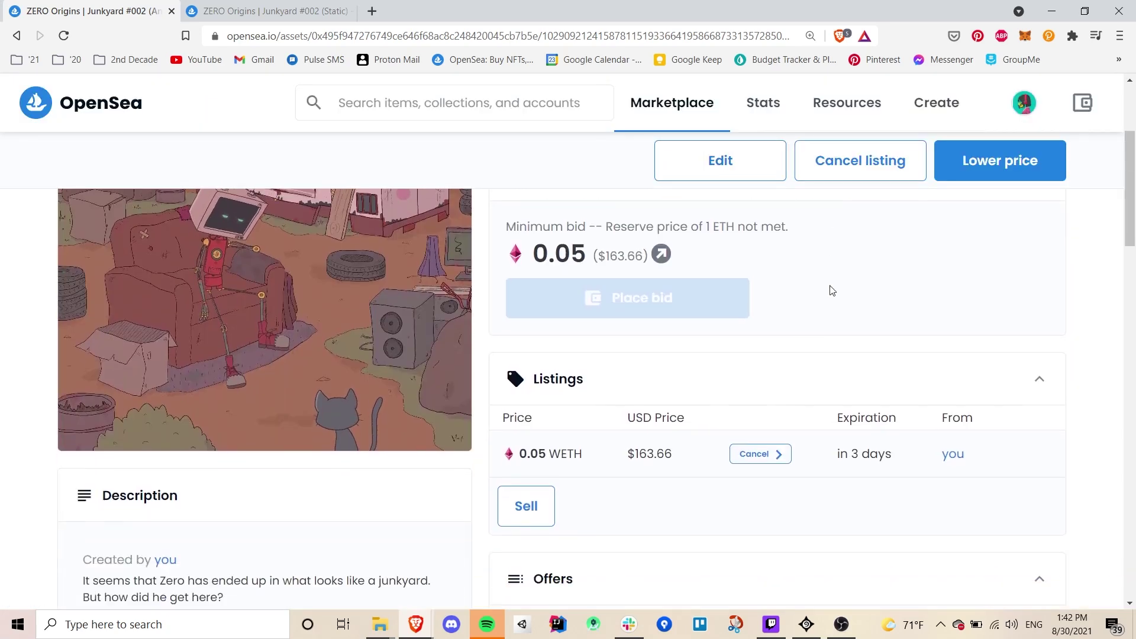
scroll(829, 288, down, 2)
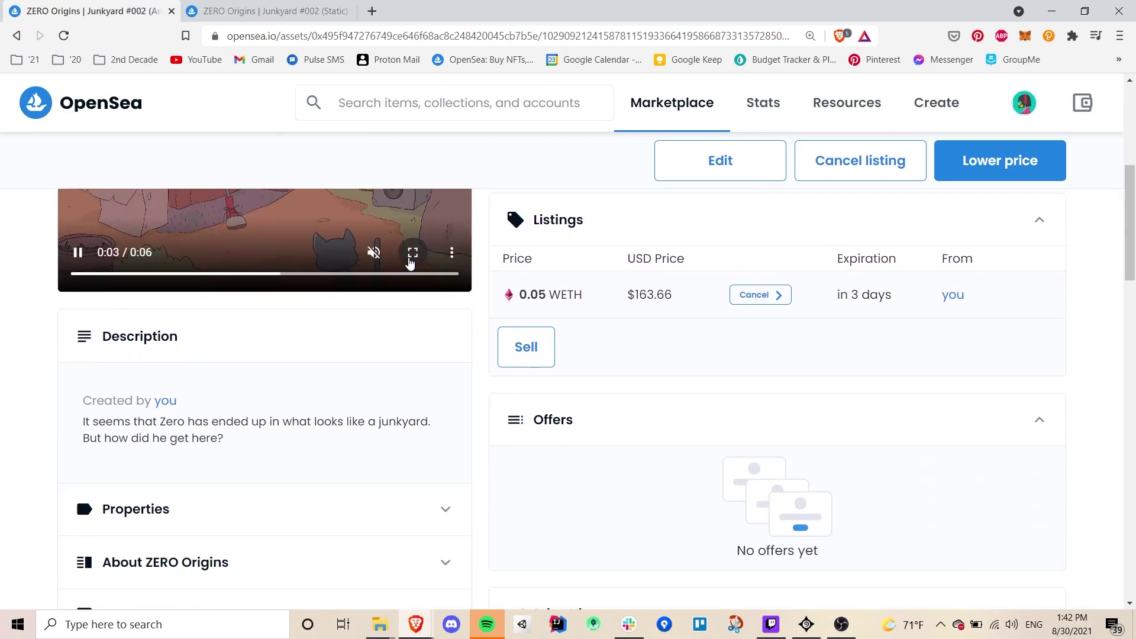
scroll(628, 462, down, 1)
scroll(778, 411, up, 1)
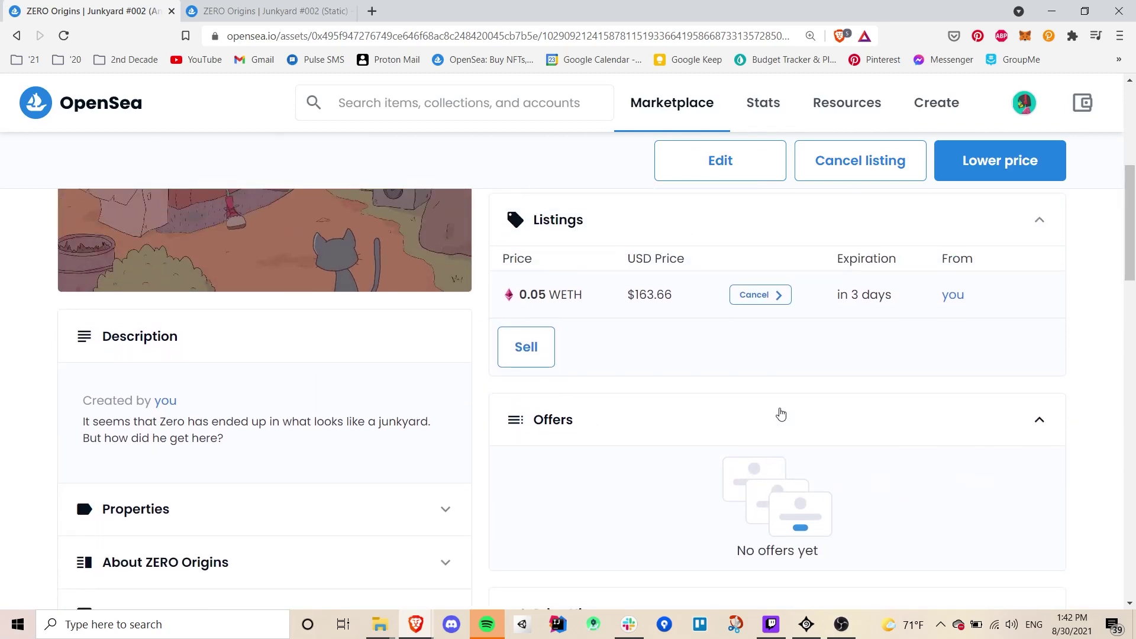
scroll(795, 360, up, 4)
scroll(667, 345, down, 4)
scroll(860, 311, down, 7)
scroll(860, 311, up, 9)
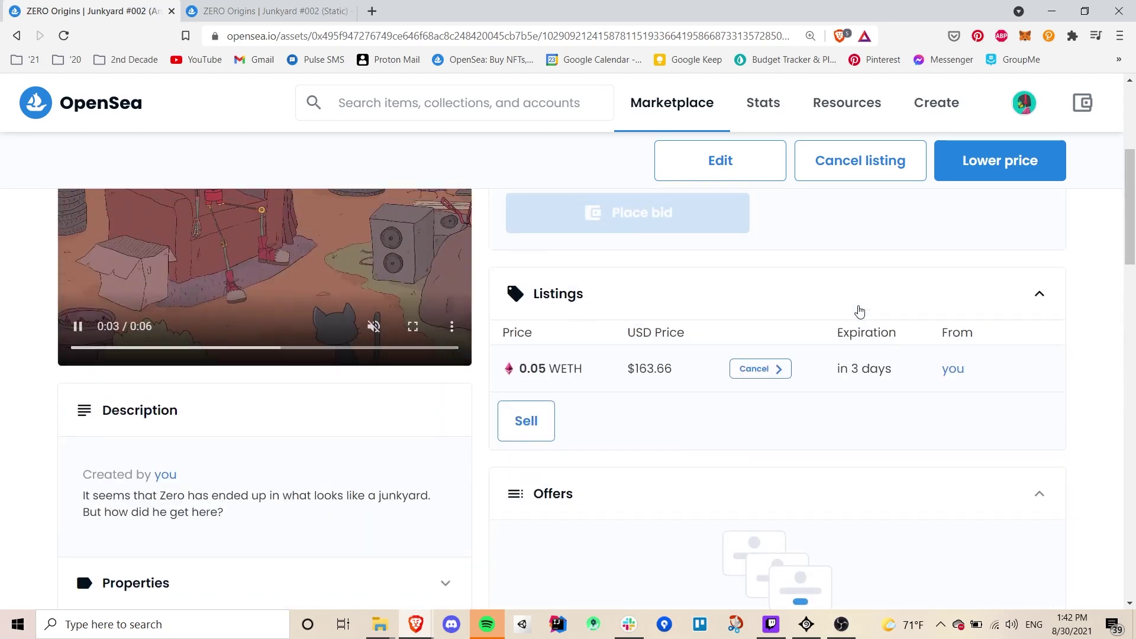
scroll(860, 311, up, 5)
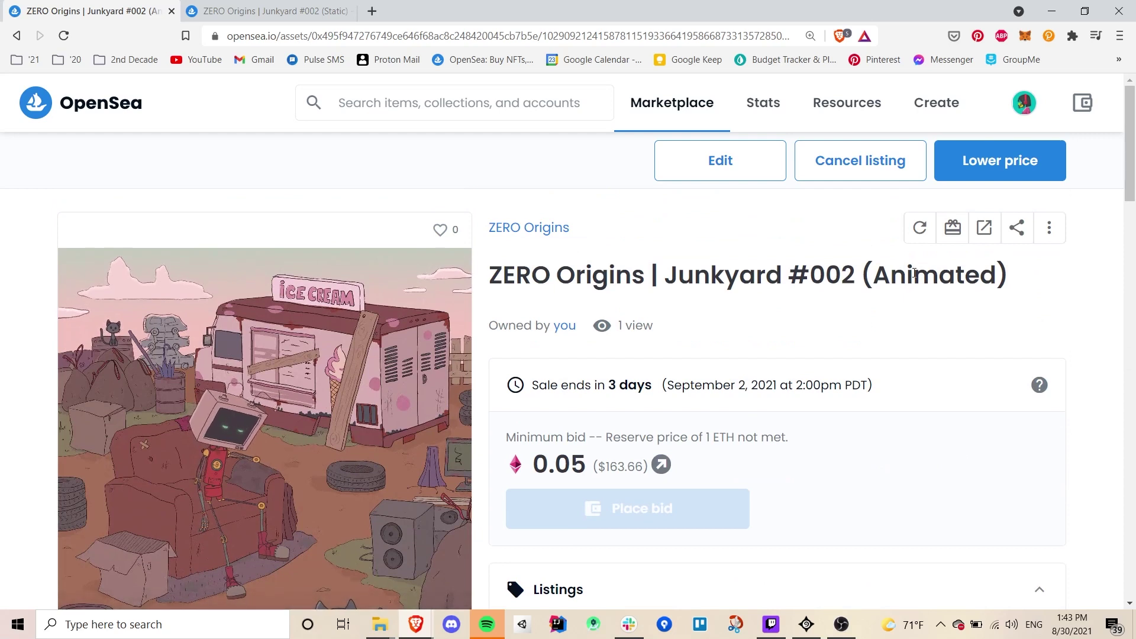
scroll(914, 274, down, 1)
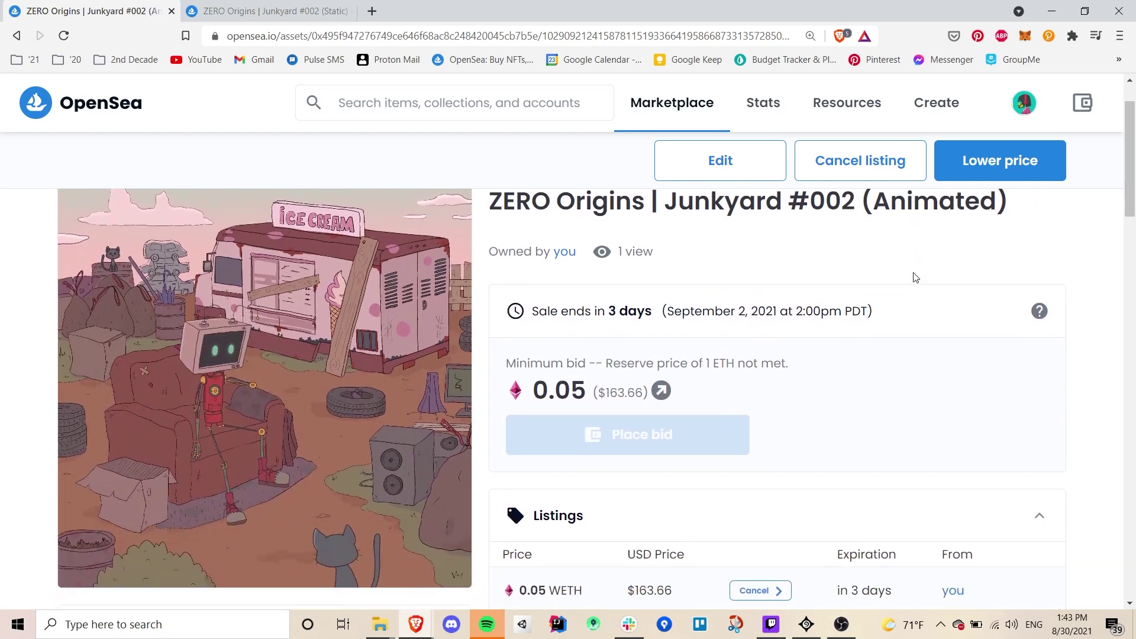